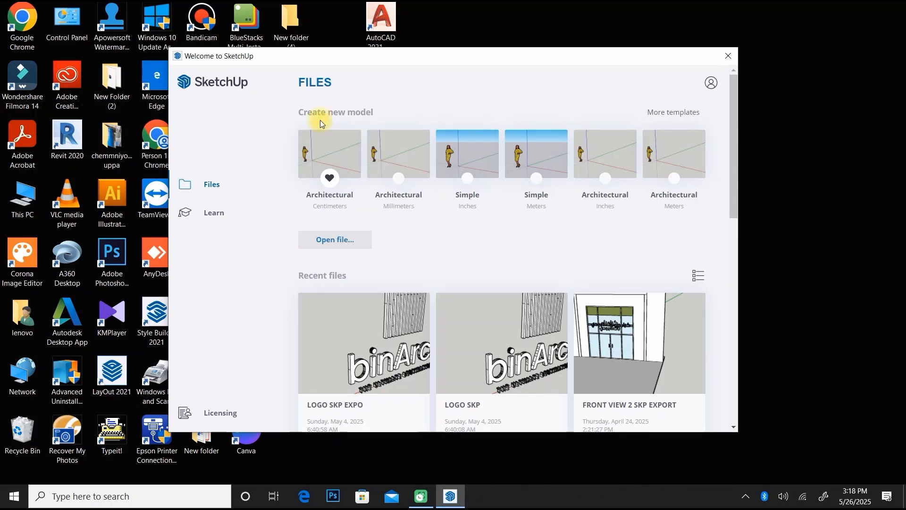
Create a new model from the Architectural Centimeters template.
{"action": "scroll", "coordinate": [331, 283], "scroll_direction": "down", "scroll_amount": 5}
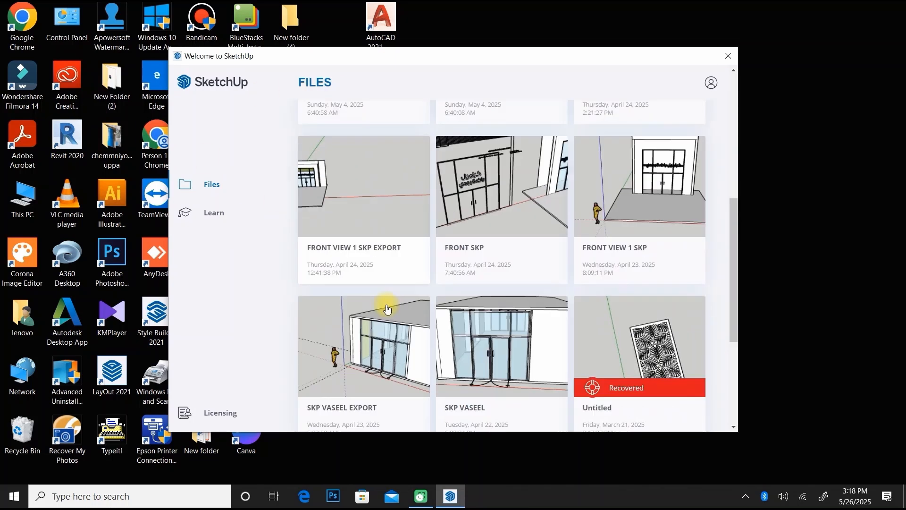
{"action": "scroll", "coordinate": [378, 236], "scroll_direction": "up", "scroll_amount": 5}
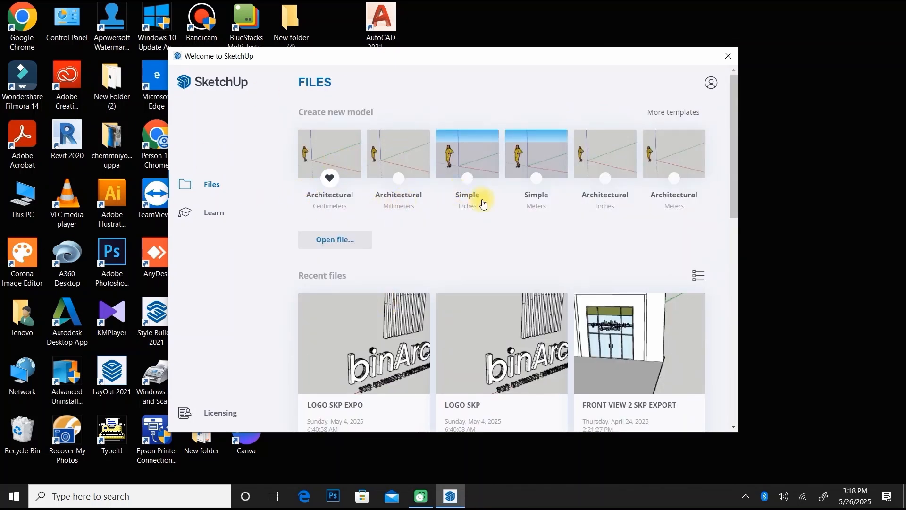
{"action": "left_click", "coordinate": [345, 179]}
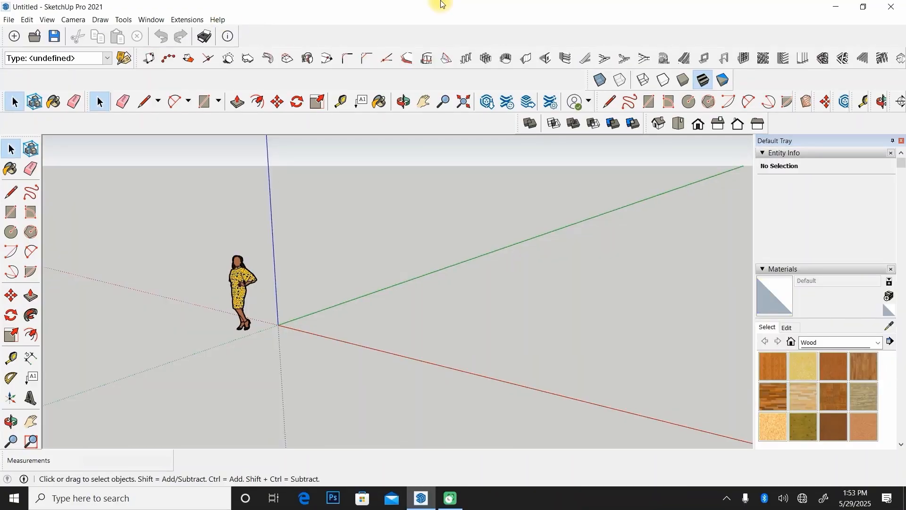
Start saving the new model and choose the Desktop as its destination folder.
{"action": "left_click", "coordinate": [6, 19]}
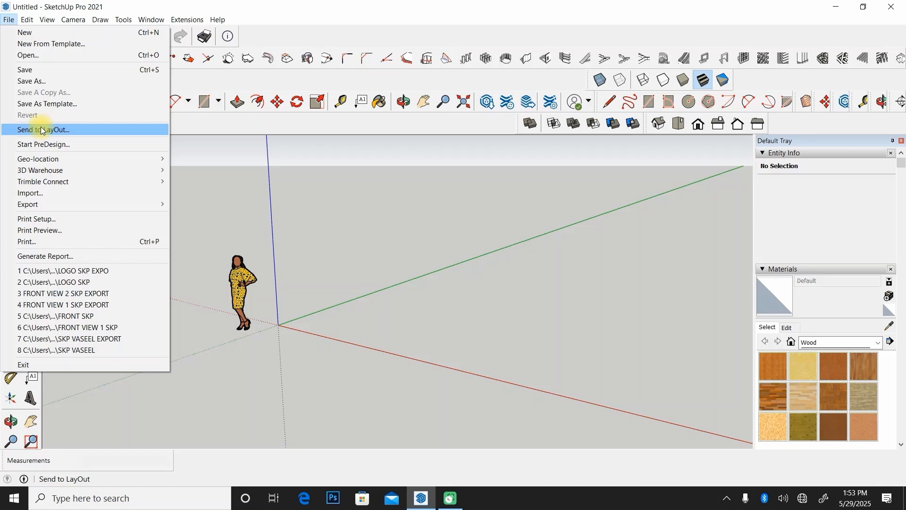
{"action": "left_click", "coordinate": [46, 72]}
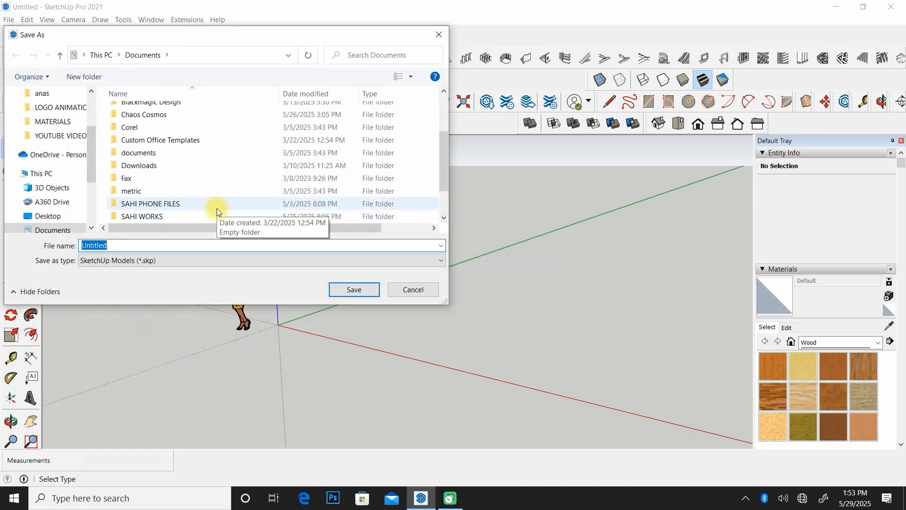
{"action": "scroll", "coordinate": [217, 208], "scroll_direction": "down", "scroll_amount": 1}
{"action": "scroll", "coordinate": [199, 168], "scroll_direction": "up", "scroll_amount": 2}
{"action": "scroll", "coordinate": [28, 111], "scroll_direction": "up", "scroll_amount": 1}
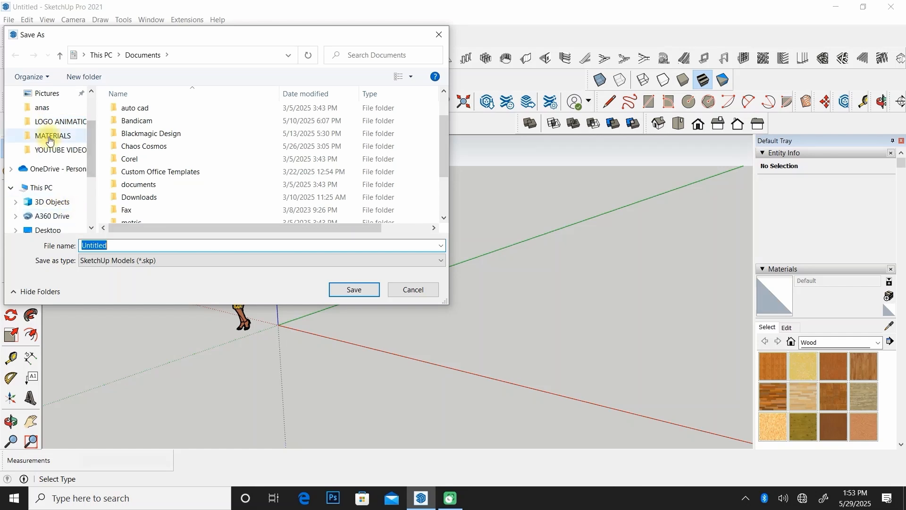
{"action": "scroll", "coordinate": [50, 141], "scroll_direction": "up", "scroll_amount": 2}
{"action": "left_click", "coordinate": [49, 121]}
Name the file 3 SHUTTER WINDOW and save it.
{"action": "left_click", "coordinate": [134, 245]}
{"action": "type", "text": "w"}
{"action": "key", "text": "BackSpace"}
{"action": "type", "text": "WI"}
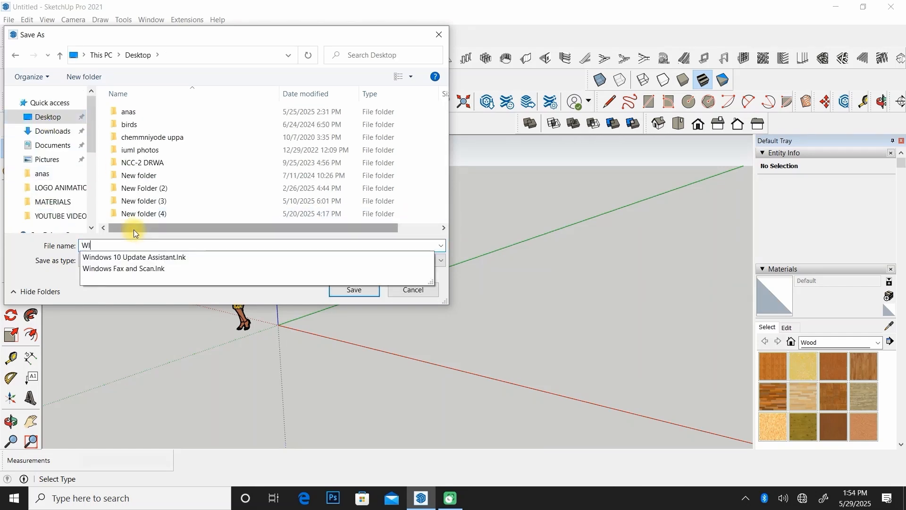
{"action": "type", "text": "NDOW"}
{"action": "left_click", "coordinate": [86, 245]}
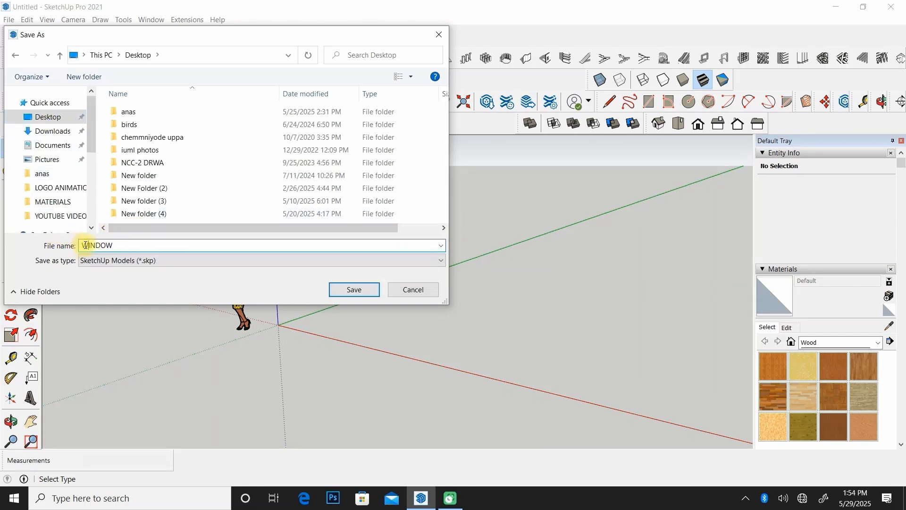
{"action": "type", "text": "3 SHUTTER"}
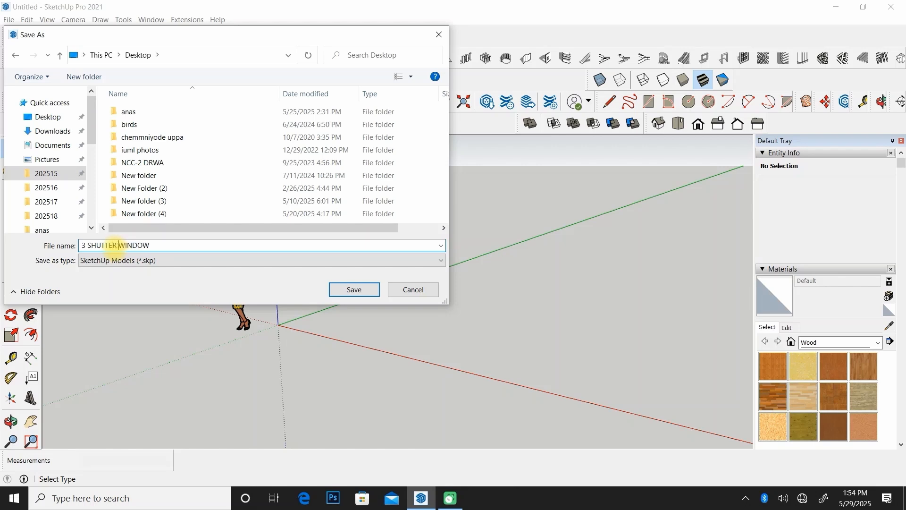
{"action": "left_click", "coordinate": [369, 290]}
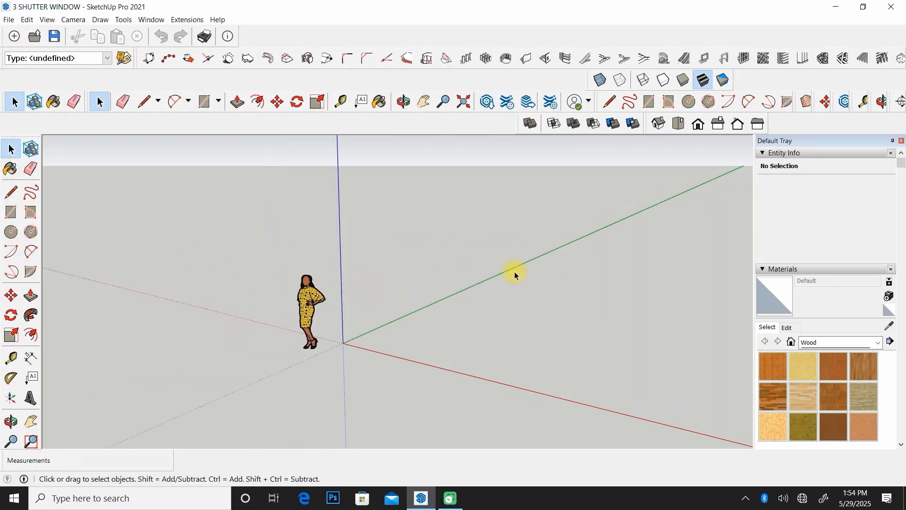
Draw an upright 150 × 150 cm rectangle locked perpendicular to the green axis.
{"action": "middle_click_drag", "start_coordinate": [515, 271], "coordinate": [576, 292]}
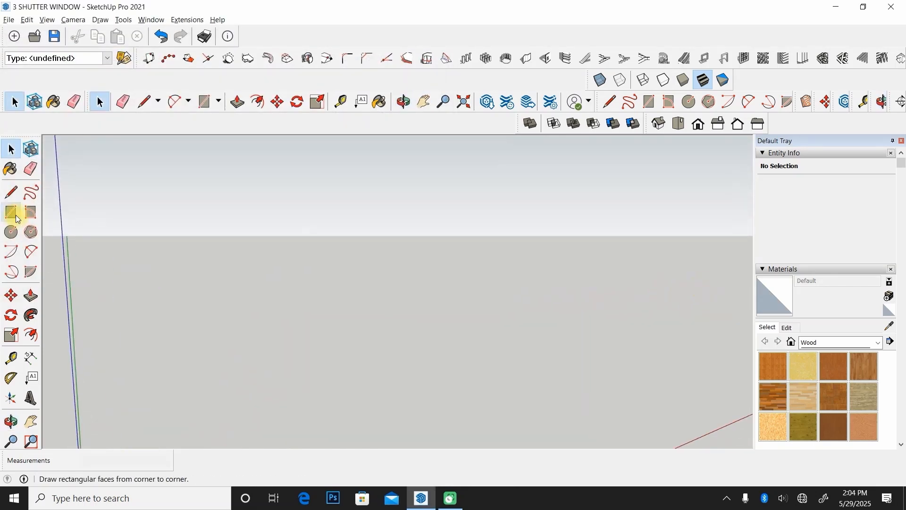
{"action": "left_click", "coordinate": [16, 218]}
{"action": "left_click", "coordinate": [277, 185]}
{"action": "key", "text": "Right"}
{"action": "key", "text": "Left"}
{"action": "scroll", "coordinate": [397, 328], "scroll_direction": "up", "scroll_amount": 1}
{"action": "type", "text": "1"}
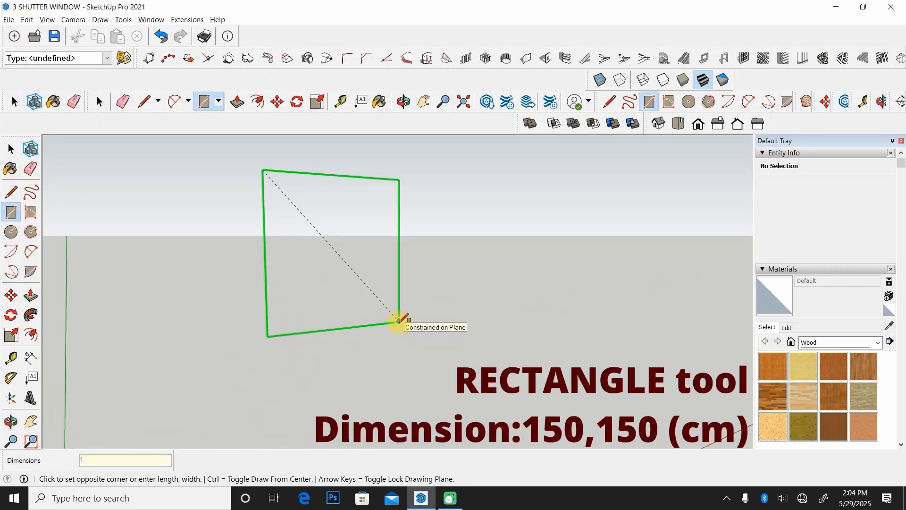
{"action": "type", "text": "50,150"}
{"action": "key", "text": "Return"}
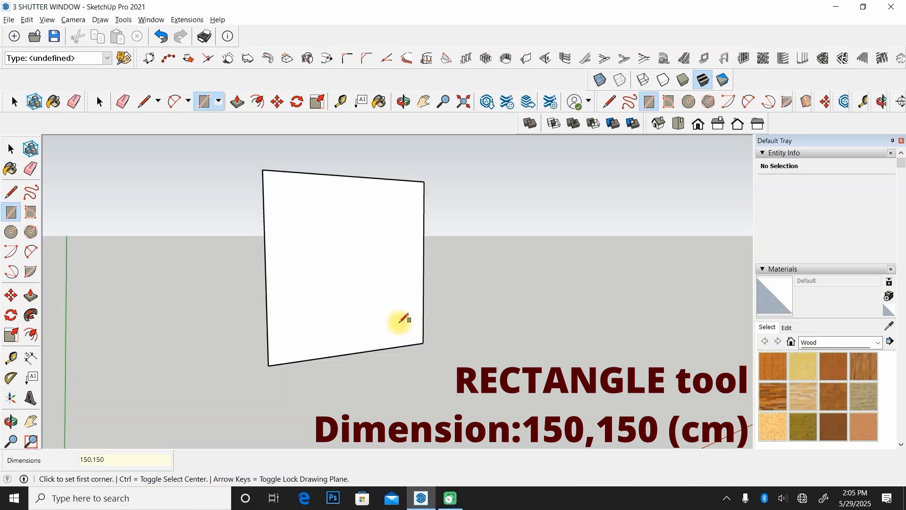
Offset the square face's outline inward by 7.5 cm to form the window frame's border.
{"action": "middle_click_drag", "start_coordinate": [405, 319], "coordinate": [355, 320]}
{"action": "scroll", "coordinate": [356, 320], "scroll_direction": "up", "scroll_amount": 2}
{"action": "left_click", "coordinate": [31, 334]}
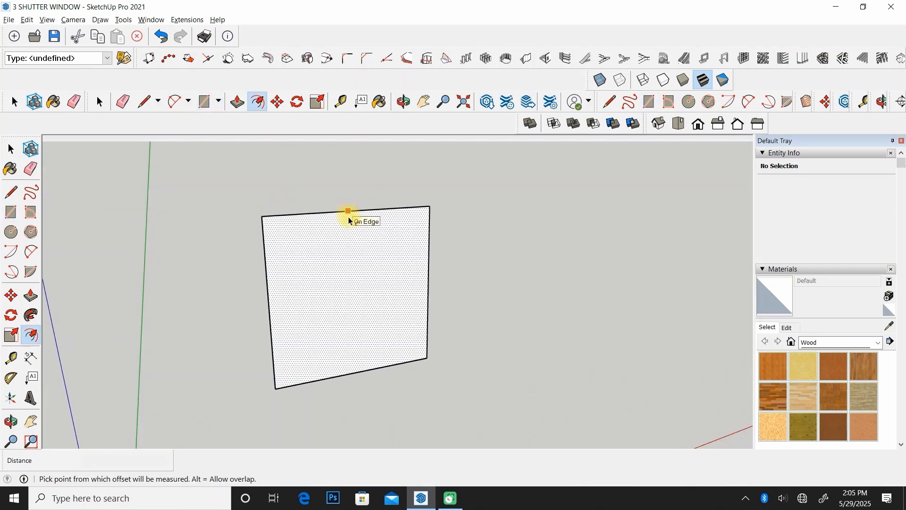
{"action": "left_click", "coordinate": [349, 221]}
{"action": "type", "text": "7.5"}
{"action": "key", "text": "Return"}
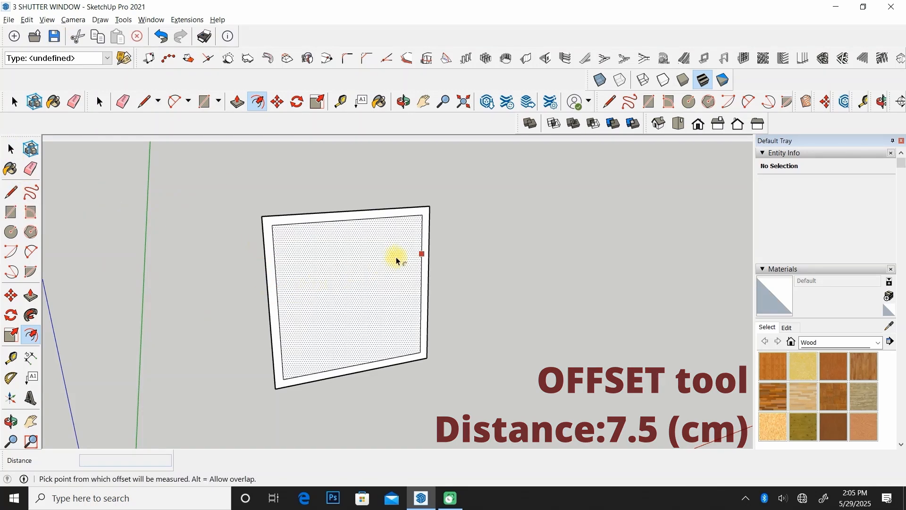
Copy the left inner frame edge 40 cm inward along the red axis, and copy that edge another 7.5 cm for the first mullion.
{"action": "left_click", "coordinate": [11, 149]}
{"action": "left_click", "coordinate": [274, 293]}
{"action": "scroll", "coordinate": [275, 297], "scroll_direction": "up", "scroll_amount": 2}
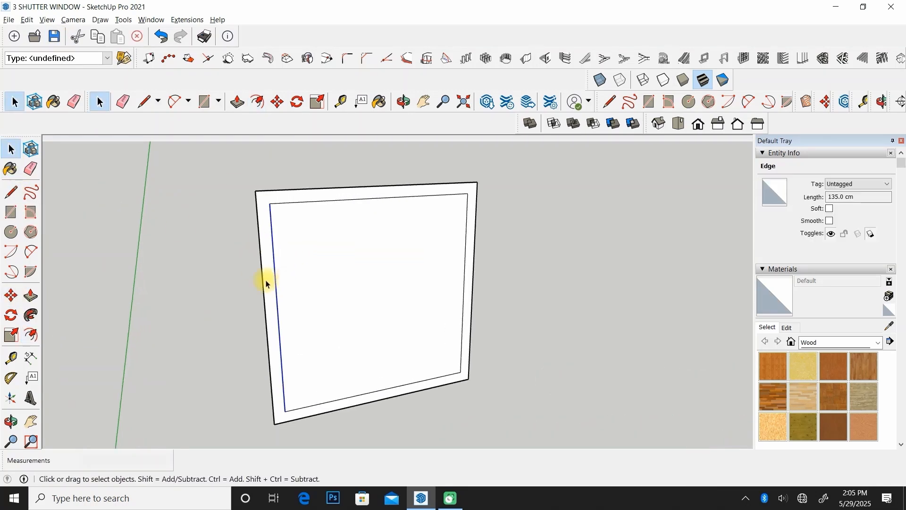
{"action": "left_click", "coordinate": [13, 299]}
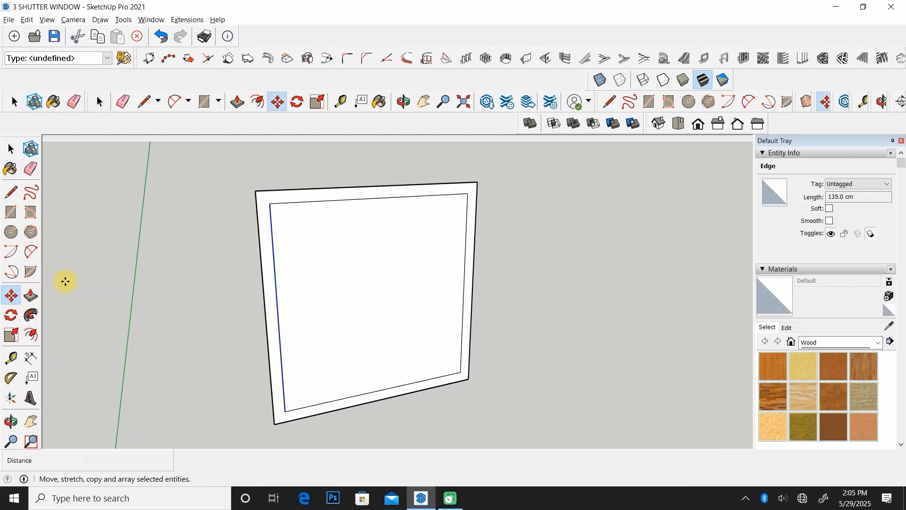
{"action": "left_click", "coordinate": [276, 302]}
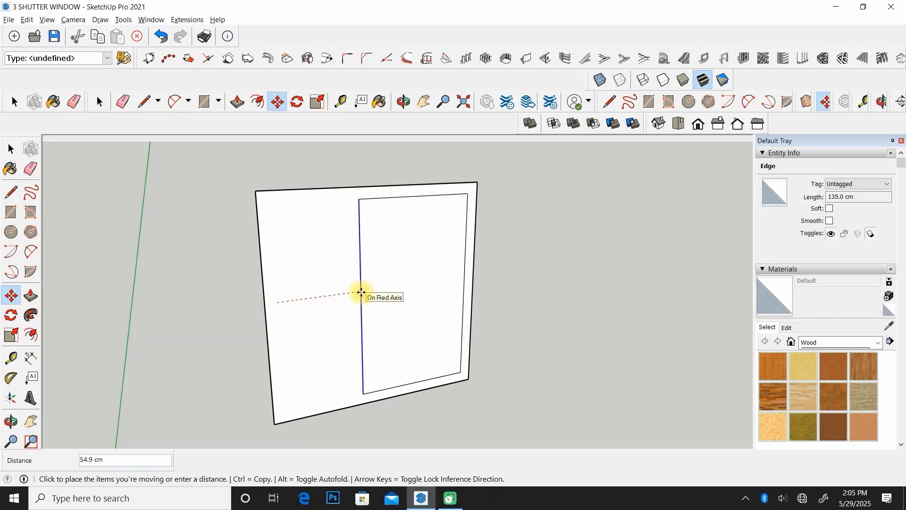
{"action": "key", "text": "ctrl"}
{"action": "type", "text": "40"}
{"action": "key", "text": "Return"}
{"action": "left_click", "coordinate": [339, 295]}
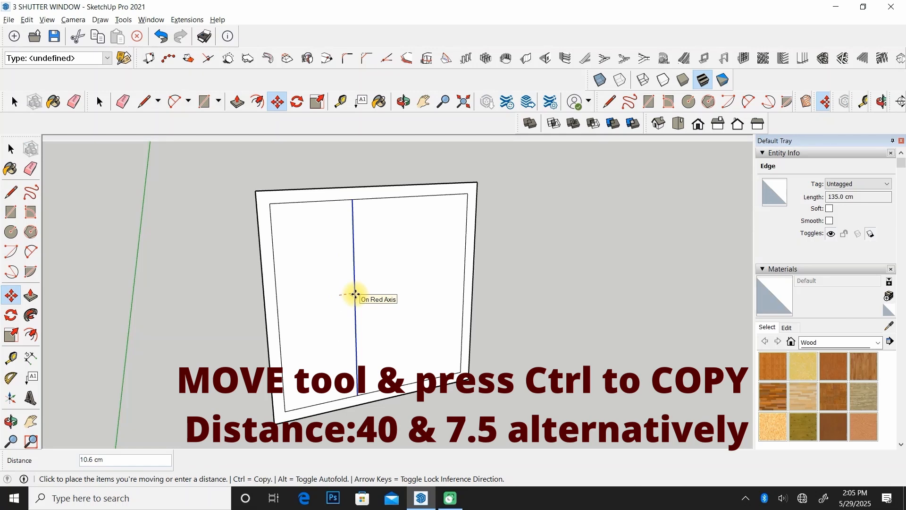
{"action": "key", "text": "ctrl"}
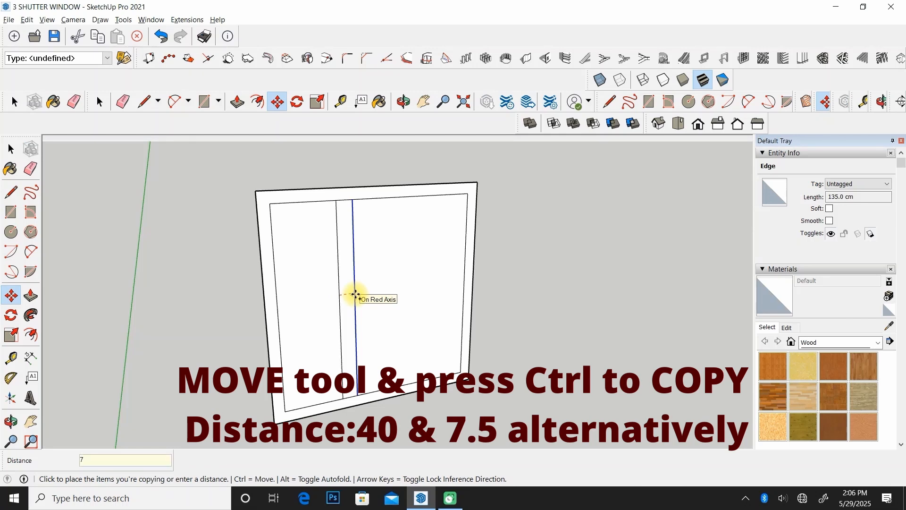
{"action": "key", "text": "Return"}
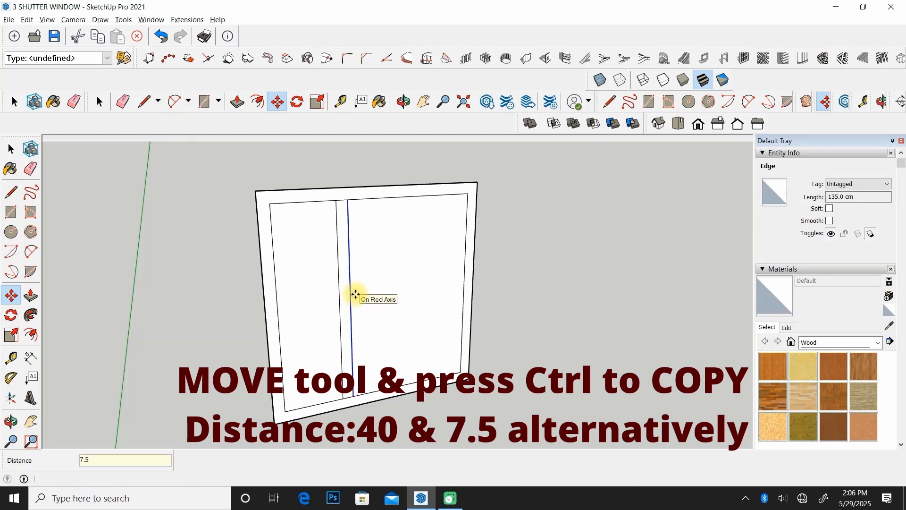
Copy the first mullion's right edge 40 cm along the red axis, and copy that edge 7.5 cm further for the second mullion.
{"action": "left_click", "coordinate": [355, 287]}
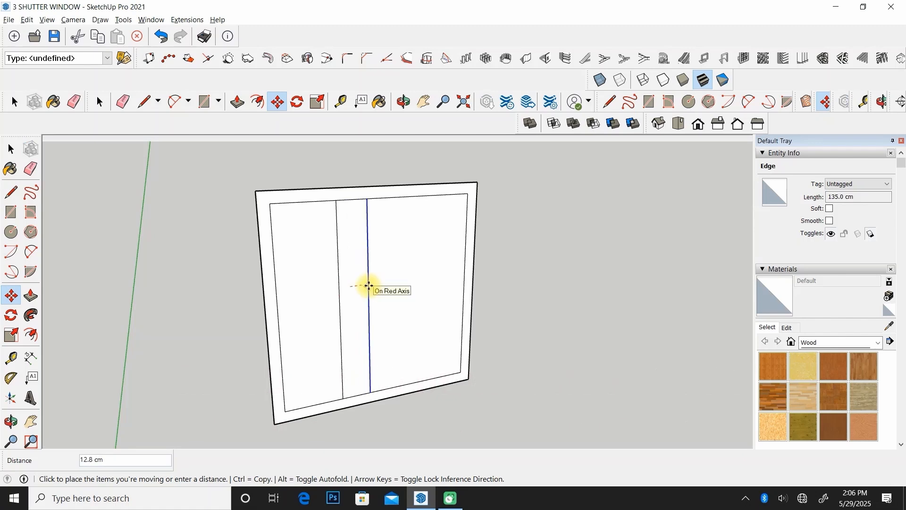
{"action": "key", "text": "ctrl"}
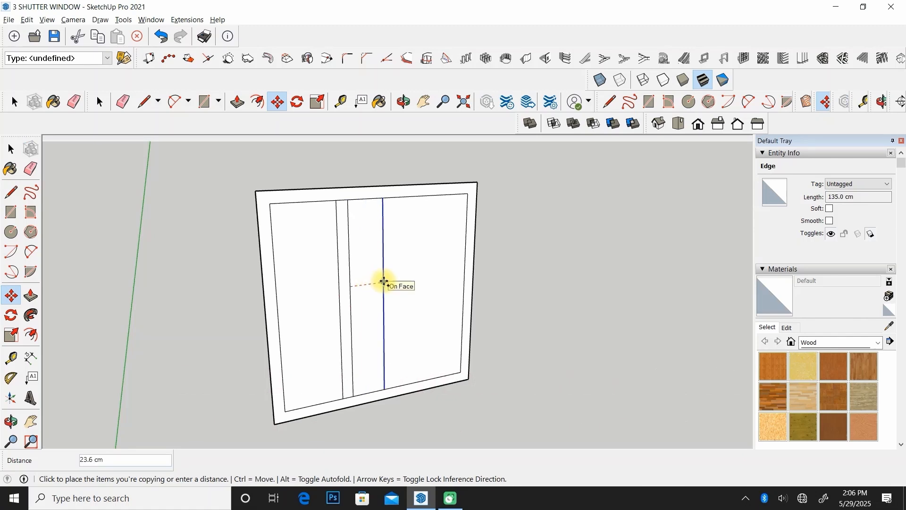
{"action": "type", "text": "40"}
{"action": "key", "text": "Return"}
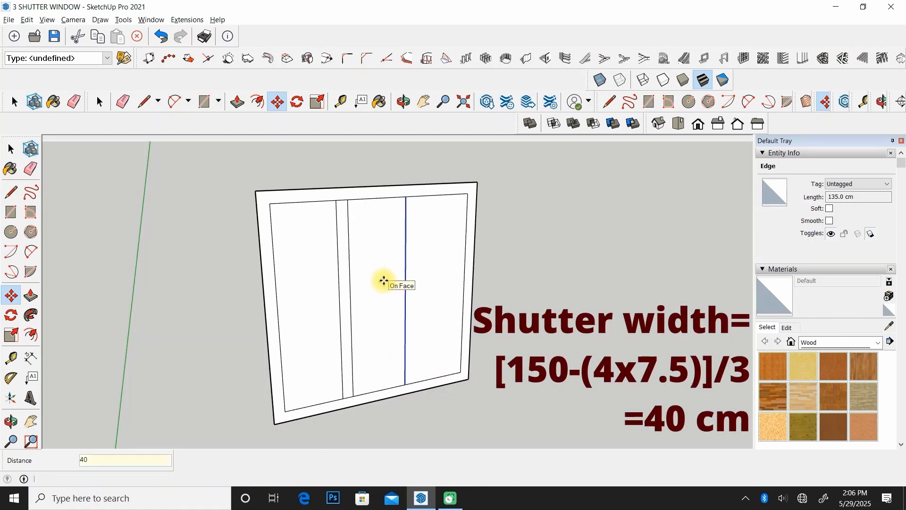
{"action": "left_click", "coordinate": [405, 282]}
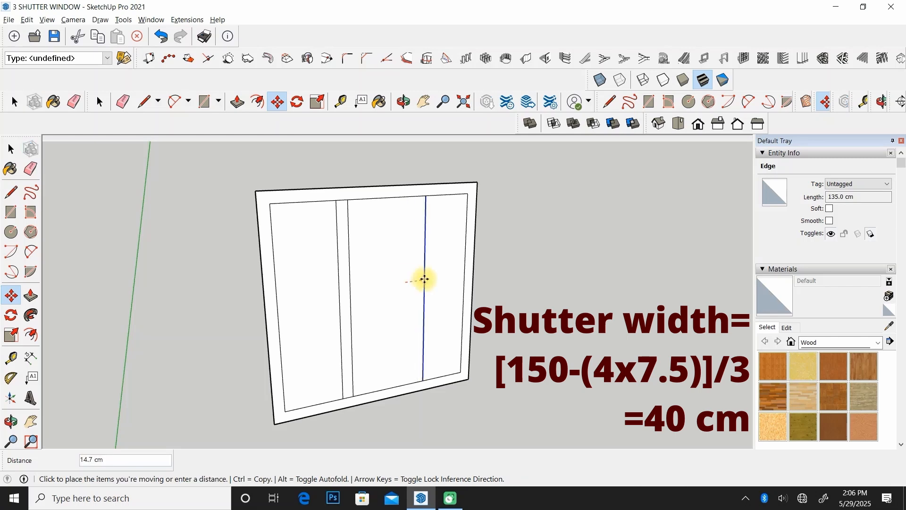
{"action": "key", "text": "ctrl"}
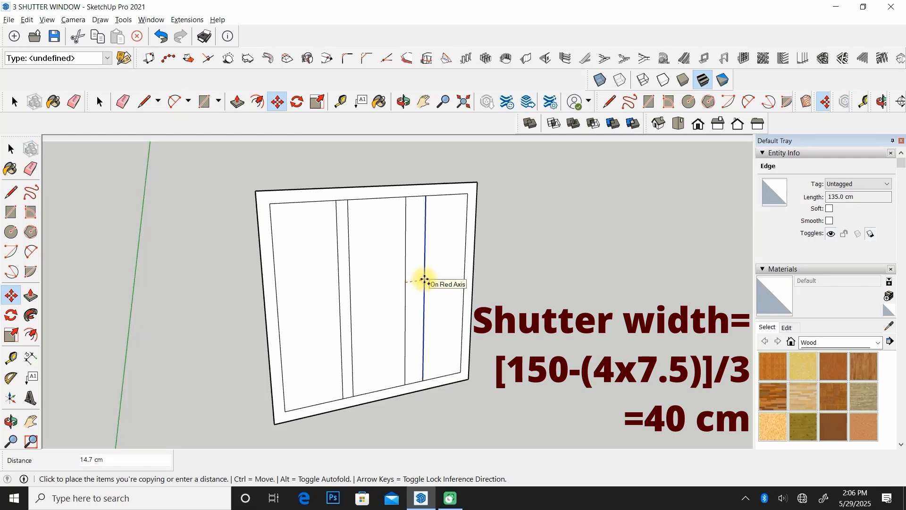
{"action": "type", "text": "7.5"}
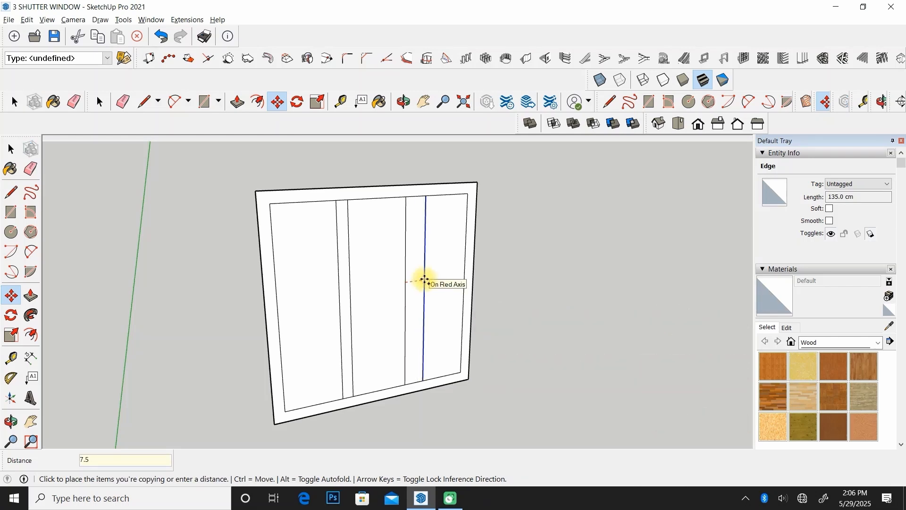
{"action": "key", "text": "Return"}
Erase the short edges that separate both mullions from the frame's top and bottom rails.
{"action": "scroll", "coordinate": [425, 279], "scroll_direction": "up", "scroll_amount": 3}
{"action": "mouse_move", "coordinate": [424, 279]}
{"action": "middle_mouse_down"}
{"action": "mouse_move", "coordinate": [314, 273]}
{"action": "mouse_move", "coordinate": [278, 260]}
{"action": "mouse_move", "coordinate": [436, 272]}
{"action": "middle_mouse_up"}
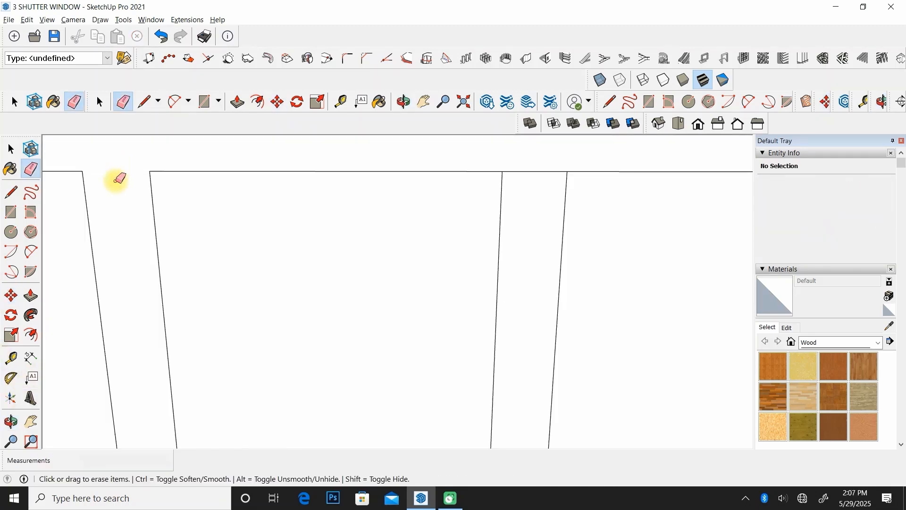
{"action": "scroll", "coordinate": [538, 178], "scroll_direction": "down", "scroll_amount": 6}
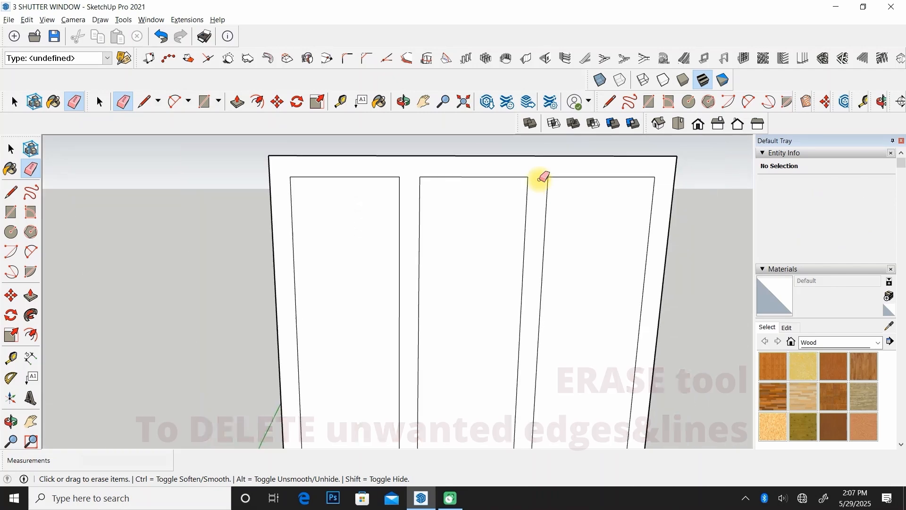
{"action": "scroll", "coordinate": [471, 314], "scroll_direction": "up", "scroll_amount": 5}
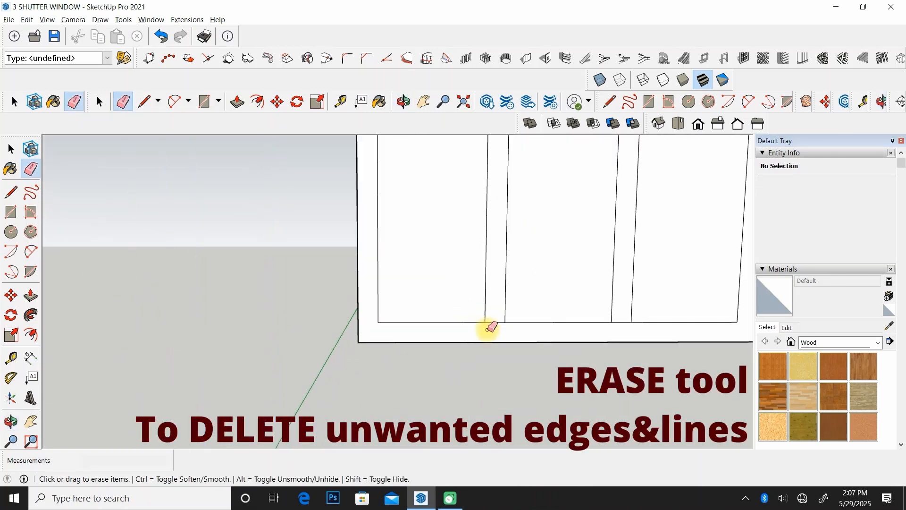
{"action": "scroll", "coordinate": [495, 316], "scroll_direction": "down", "scroll_amount": 5}
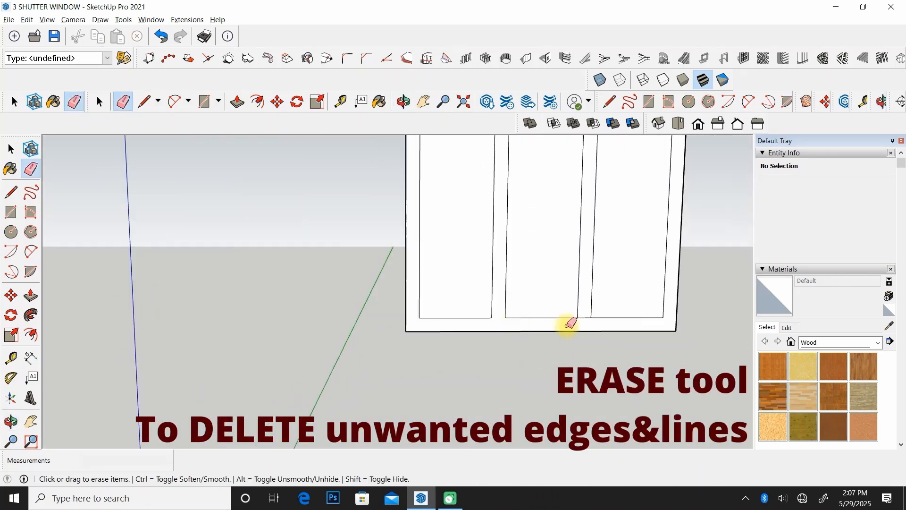
{"action": "mouse_move", "coordinate": [568, 320]}
{"action": "middle_mouse_down"}
{"action": "mouse_move", "coordinate": [433, 295]}
{"action": "mouse_move", "coordinate": [524, 302]}
{"action": "middle_mouse_up"}
Delete the three shutter panel faces so that only the open frame remains.
{"action": "left_click", "coordinate": [10, 150]}
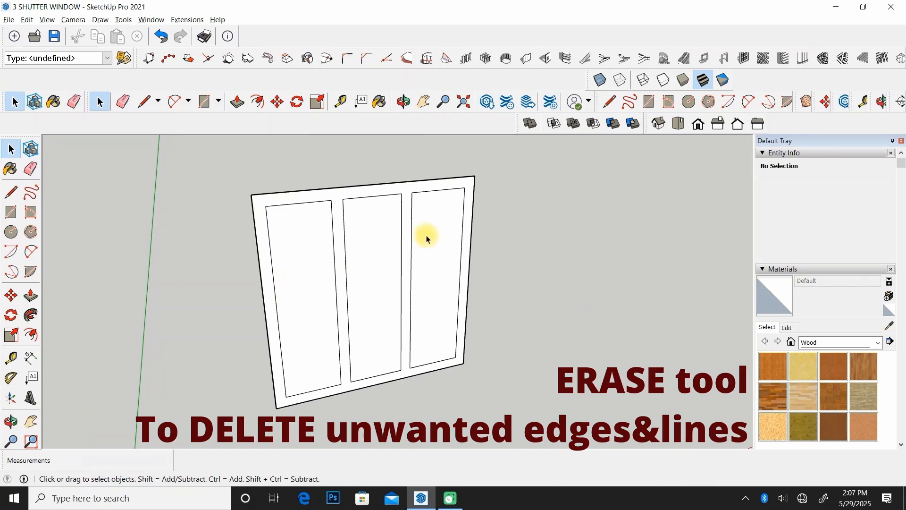
{"action": "left_click", "coordinate": [300, 263]}
{"action": "left_click", "coordinate": [373, 264], "text": "ctrl"}
{"action": "left_click", "coordinate": [441, 265], "text": "ctrl"}
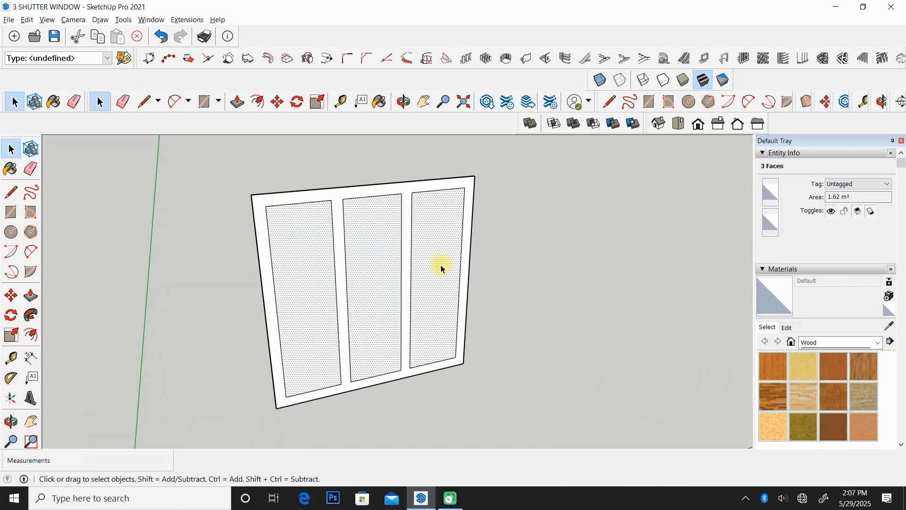
{"action": "key", "text": "Delete"}
Extrude the three-opening window frame face with Push/Pull to give the frame solid depth.
{"action": "middle_click_drag", "start_coordinate": [441, 264], "coordinate": [374, 259]}
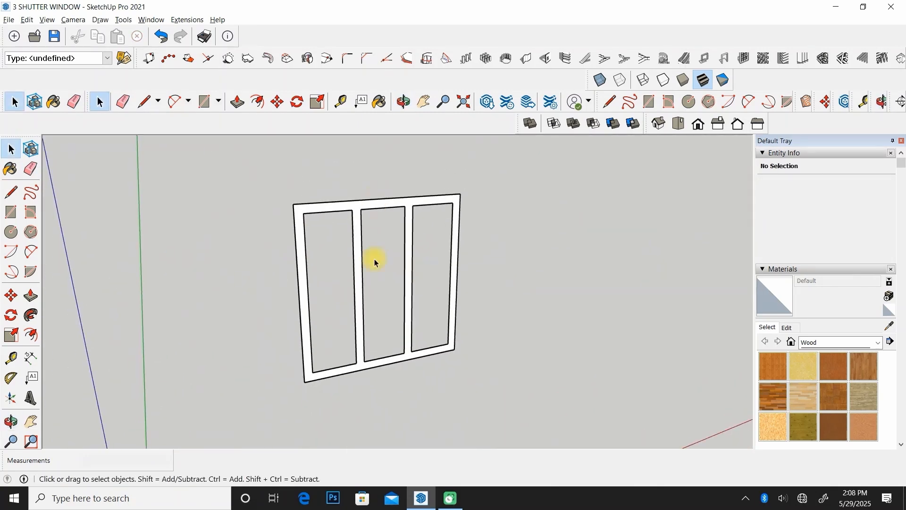
{"action": "left_click", "coordinate": [30, 299]}
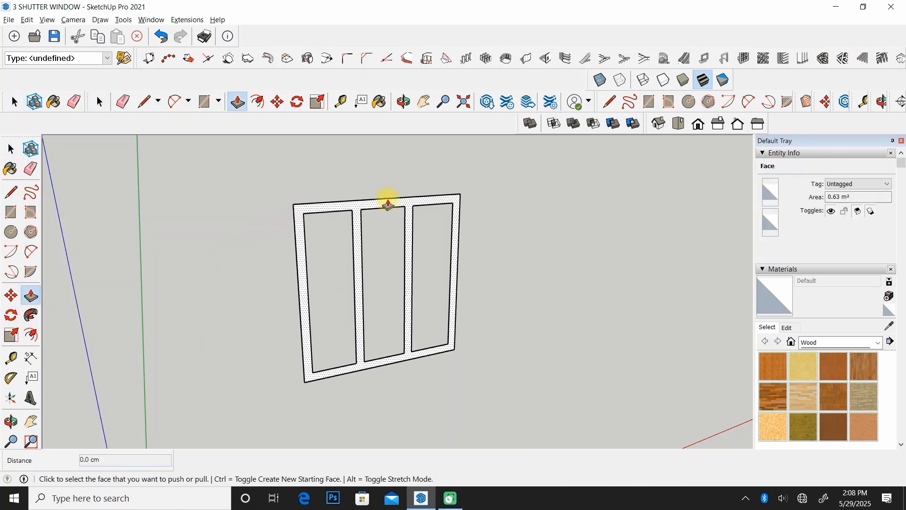
{"action": "scroll", "coordinate": [391, 199], "scroll_direction": "up", "scroll_amount": 3}
{"action": "scroll", "coordinate": [444, 283], "scroll_direction": "down", "scroll_amount": 3}
{"action": "left_click", "coordinate": [381, 400]}
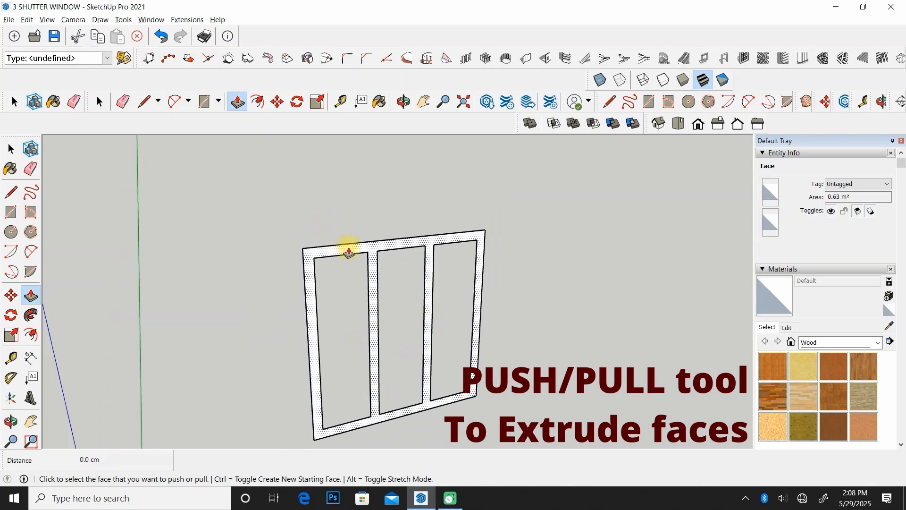
{"action": "scroll", "coordinate": [349, 249], "scroll_direction": "up", "scroll_amount": 2}
{"action": "scroll", "coordinate": [349, 250], "scroll_direction": "up", "scroll_amount": 2}
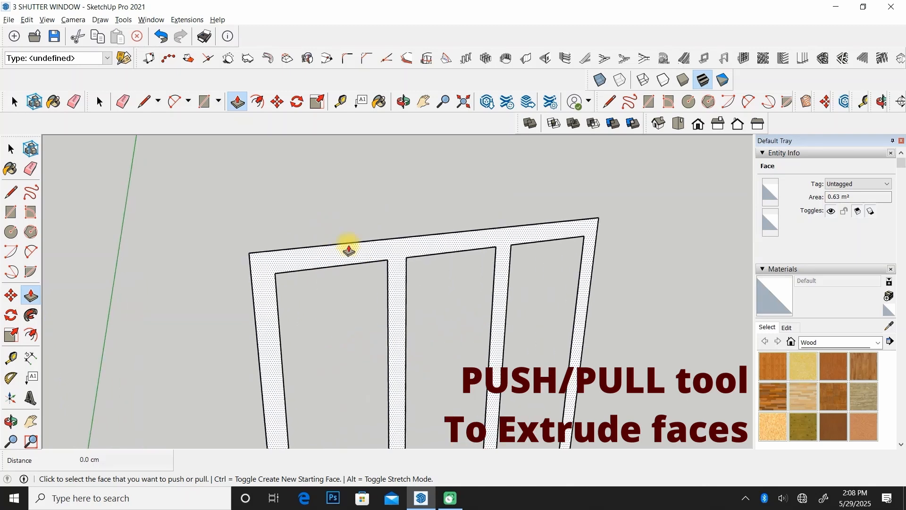
{"action": "left_click", "coordinate": [349, 249]}
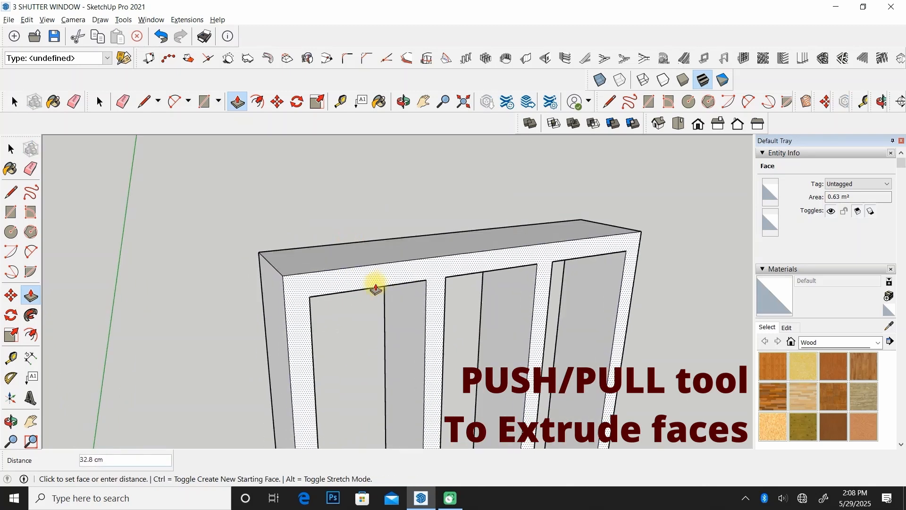
{"action": "scroll", "coordinate": [401, 312], "scroll_direction": "down", "scroll_amount": 5}
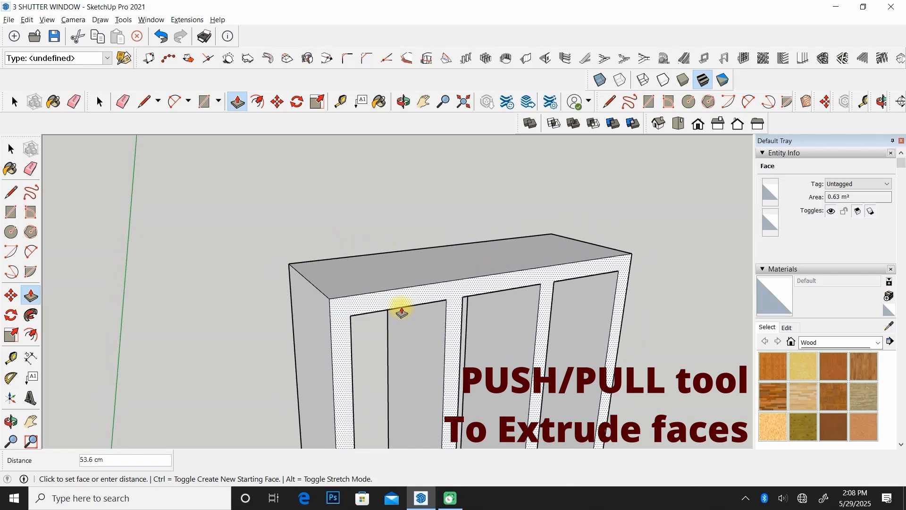
{"action": "scroll", "coordinate": [402, 311], "scroll_direction": "down", "scroll_amount": 1}
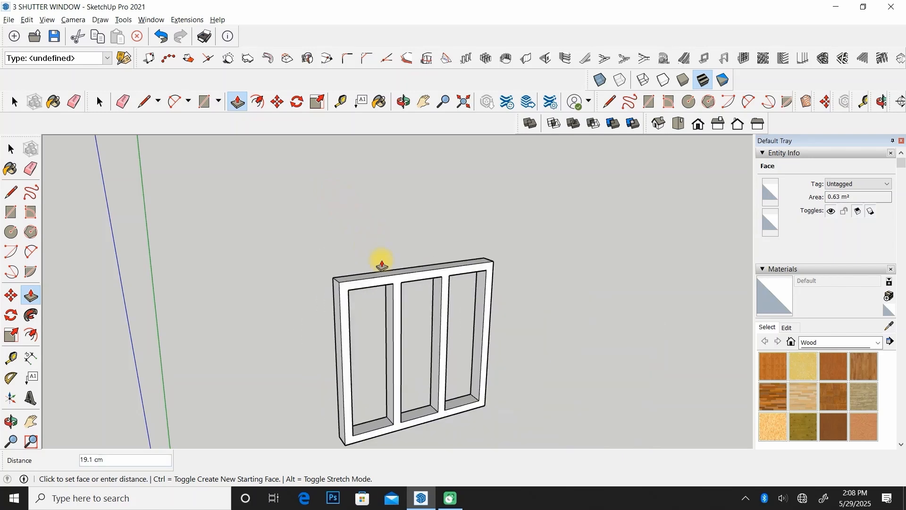
{"action": "scroll", "coordinate": [381, 266], "scroll_direction": "up", "scroll_amount": 3}
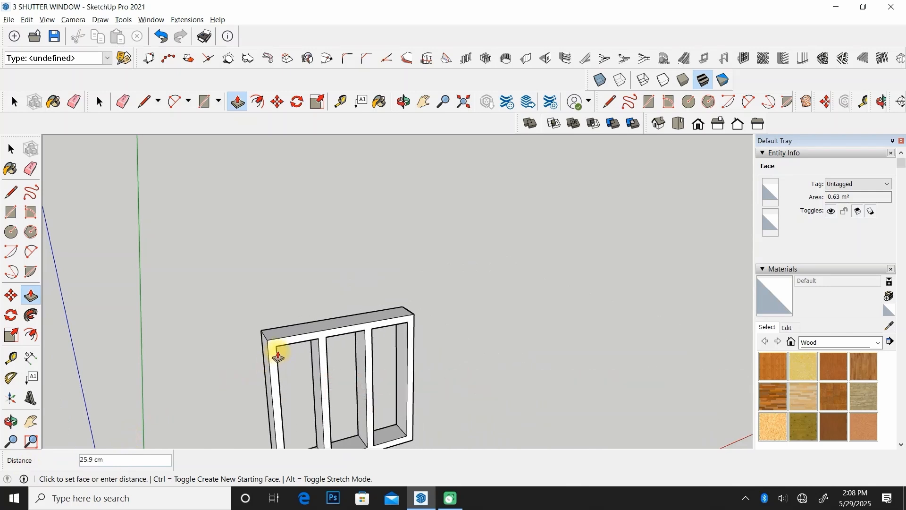
{"action": "middle_click_drag", "start_coordinate": [278, 353], "coordinate": [294, 210]}
{"action": "scroll", "coordinate": [296, 210], "scroll_direction": "up", "scroll_amount": 2}
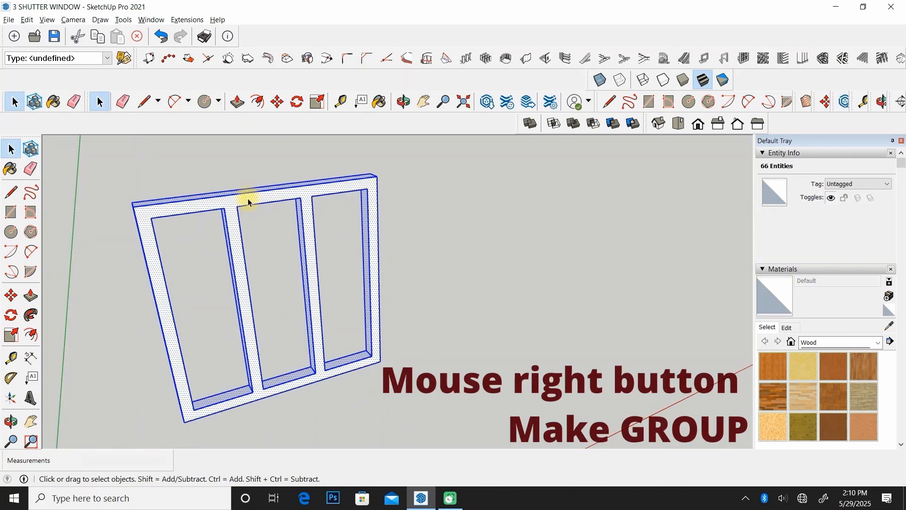
Make a group from all the faces and edges of the extruded window frame.
{"action": "right_click", "coordinate": [248, 198]}
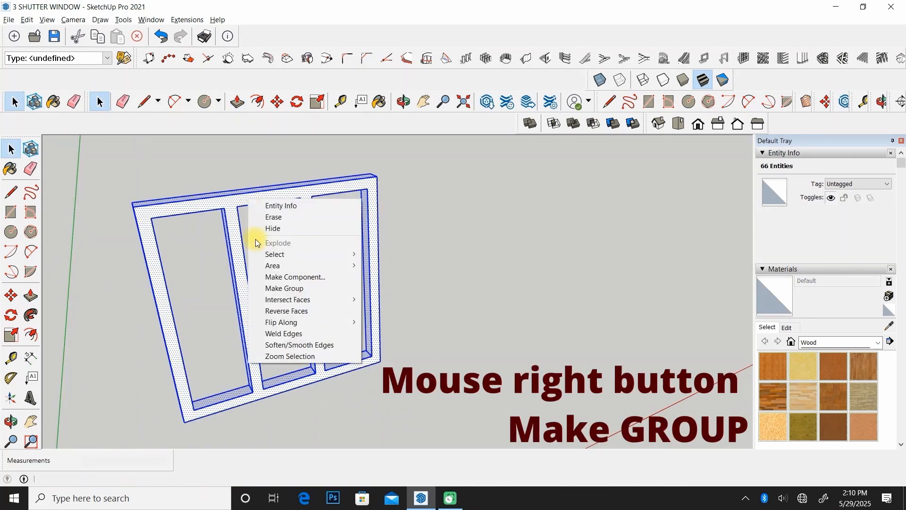
{"action": "left_click", "coordinate": [281, 289]}
{"action": "middle_click_drag", "start_coordinate": [282, 288], "coordinate": [309, 222]}
{"action": "left_click", "coordinate": [399, 200]}
{"action": "left_click", "coordinate": [368, 193]}
{"action": "middle_click_drag", "start_coordinate": [369, 194], "coordinate": [349, 292]}
{"action": "left_click", "coordinate": [378, 255]}
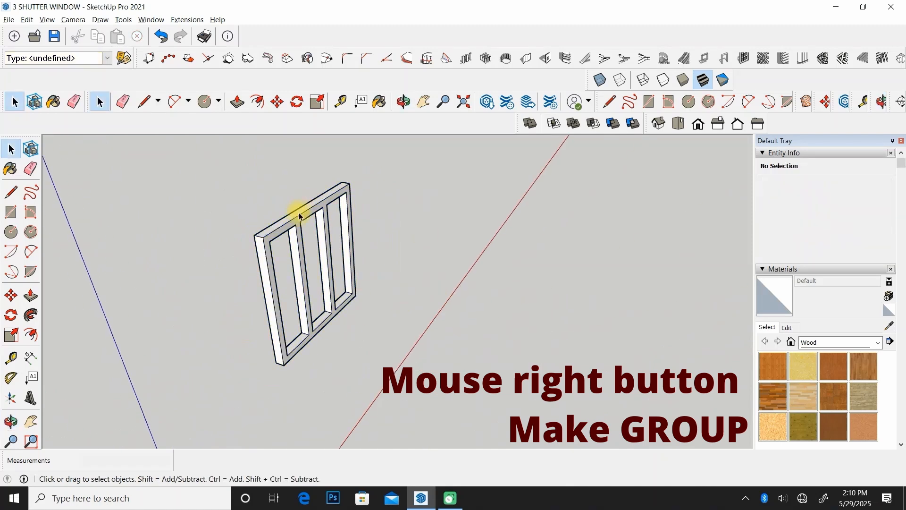
Open the frame group to examine its faces, and close it again.
{"action": "left_click", "coordinate": [299, 216]}
{"action": "double_click", "coordinate": [298, 216]}
{"action": "scroll", "coordinate": [299, 216], "scroll_direction": "up", "scroll_amount": 2}
{"action": "left_click", "coordinate": [356, 157]}
{"action": "scroll", "coordinate": [345, 191], "scroll_direction": "up", "scroll_amount": 3}
{"action": "left_click", "coordinate": [344, 191]}
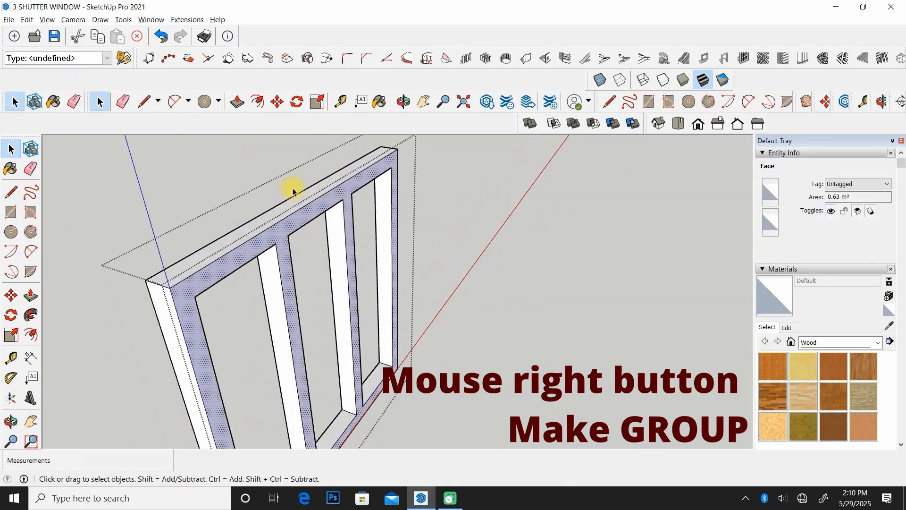
{"action": "left_click", "coordinate": [272, 291]}
{"action": "left_click", "coordinate": [173, 343]}
{"action": "left_click", "coordinate": [516, 195]}
{"action": "scroll", "coordinate": [488, 301], "scroll_direction": "down", "scroll_amount": 2}
Add horizontal guide lines 5 cm and 10 cm below the upper edge of the right opening's outer jamb face.
{"action": "middle_click_drag", "start_coordinate": [488, 301], "coordinate": [377, 257]}
{"action": "left_click", "coordinate": [350, 210]}
{"action": "middle_click_drag", "start_coordinate": [349, 210], "coordinate": [415, 165]}
{"action": "scroll", "coordinate": [394, 226], "scroll_direction": "up", "scroll_amount": 4}
{"action": "scroll", "coordinate": [381, 223], "scroll_direction": "down", "scroll_amount": 4}
{"action": "left_click", "coordinate": [10, 358]}
{"action": "scroll", "coordinate": [378, 225], "scroll_direction": "up", "scroll_amount": 2}
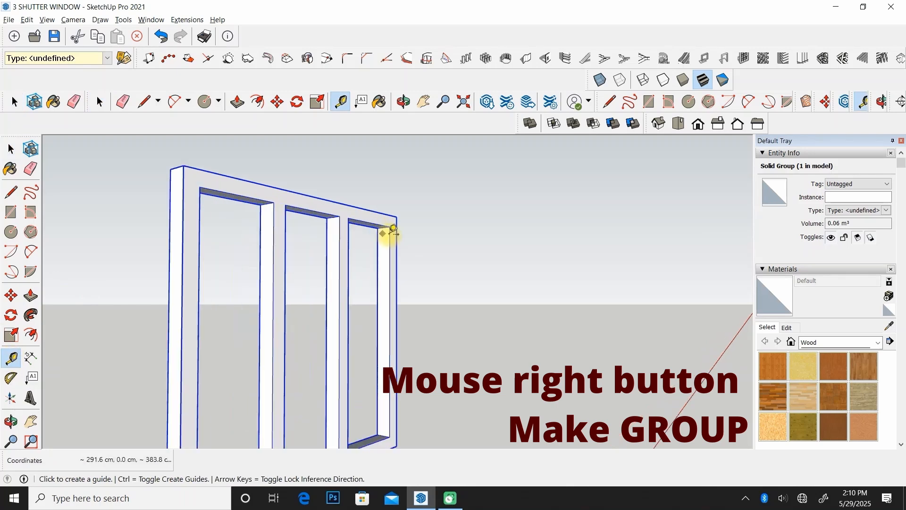
{"action": "scroll", "coordinate": [393, 229], "scroll_direction": "up", "scroll_amount": 3}
{"action": "left_click", "coordinate": [372, 211]}
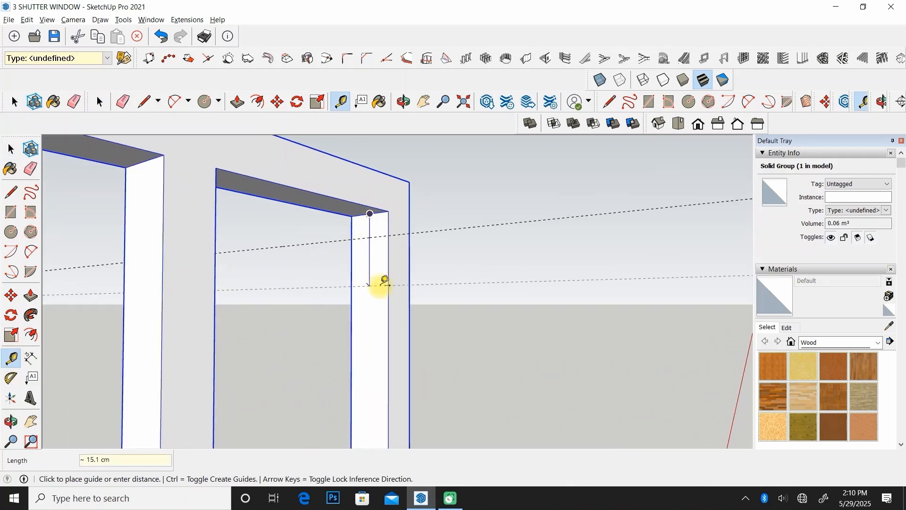
{"action": "type", "text": "10"}
{"action": "key", "text": "Return"}
{"action": "scroll", "coordinate": [394, 246], "scroll_direction": "up", "scroll_amount": 2}
Add a vertical guide line along the middle of the jamb's inner face, 5 cm in from its long edge.
{"action": "left_click", "coordinate": [386, 250]}
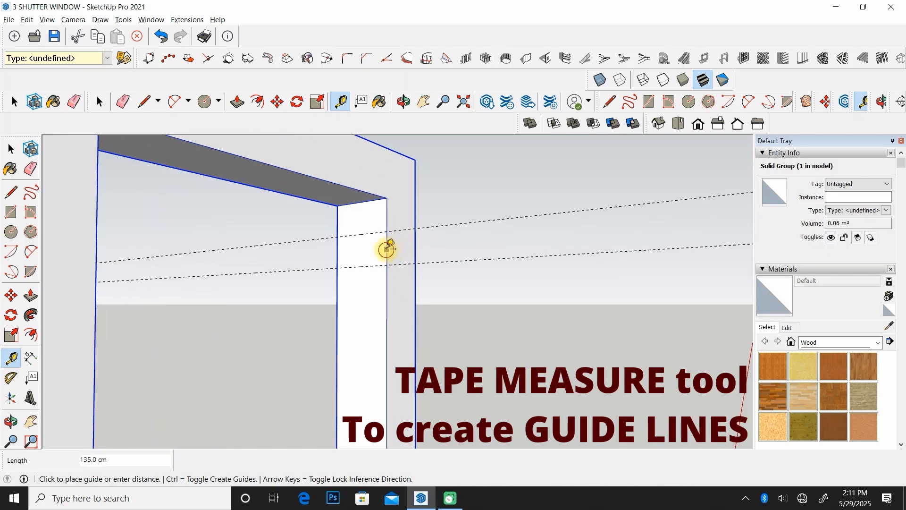
{"action": "mouse_move", "coordinate": [362, 243]}
{"action": "middle_mouse_down"}
{"action": "mouse_move", "coordinate": [322, 269]}
{"action": "mouse_move", "coordinate": [410, 238]}
{"action": "mouse_move", "coordinate": [362, 257]}
{"action": "middle_mouse_up"}
{"action": "left_click", "coordinate": [349, 255]}
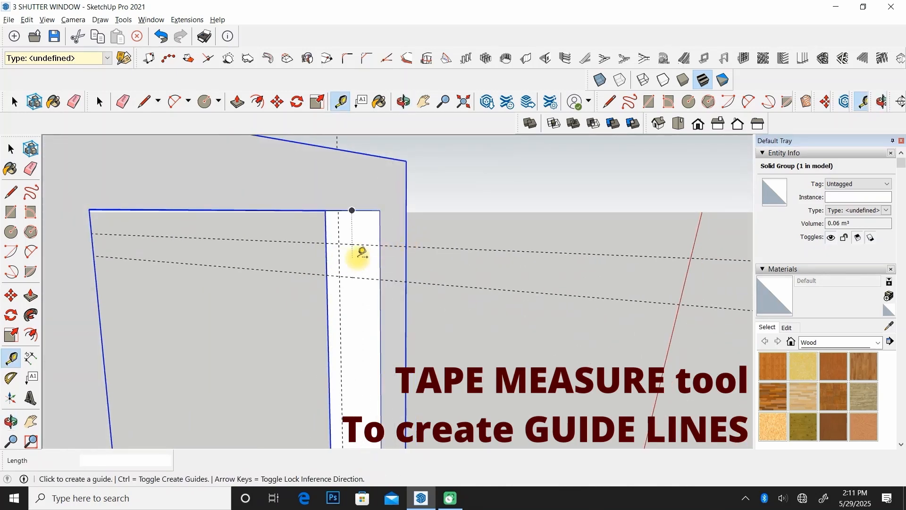
{"action": "left_click", "coordinate": [380, 258]}
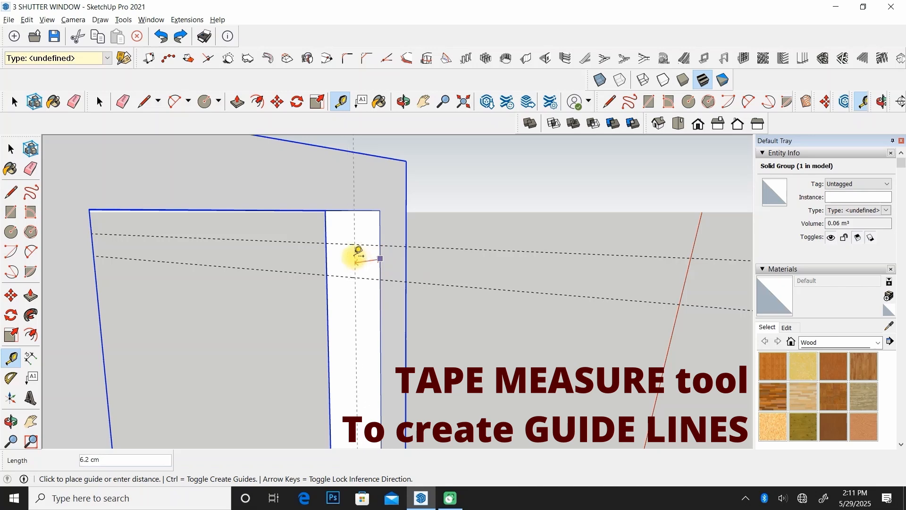
{"action": "scroll", "coordinate": [356, 252], "scroll_direction": "up", "scroll_amount": 1}
{"action": "key", "text": "Return"}
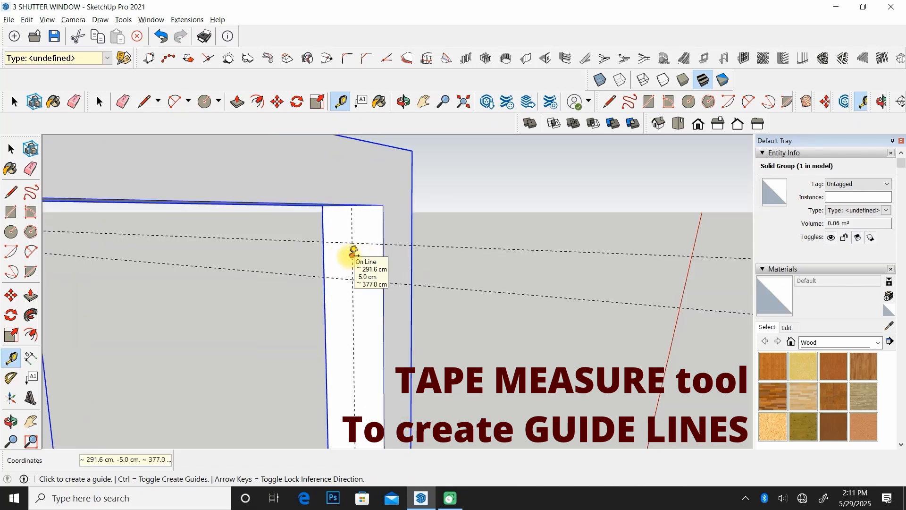
Draw a circle of 1 cm radius on the jamb where the vertical guide crosses the upper horizontal guide.
{"action": "scroll", "coordinate": [351, 255], "scroll_direction": "down", "scroll_amount": 4}
{"action": "middle_click_drag", "start_coordinate": [358, 250], "coordinate": [308, 233]}
{"action": "scroll", "coordinate": [306, 256], "scroll_direction": "down", "scroll_amount": 4}
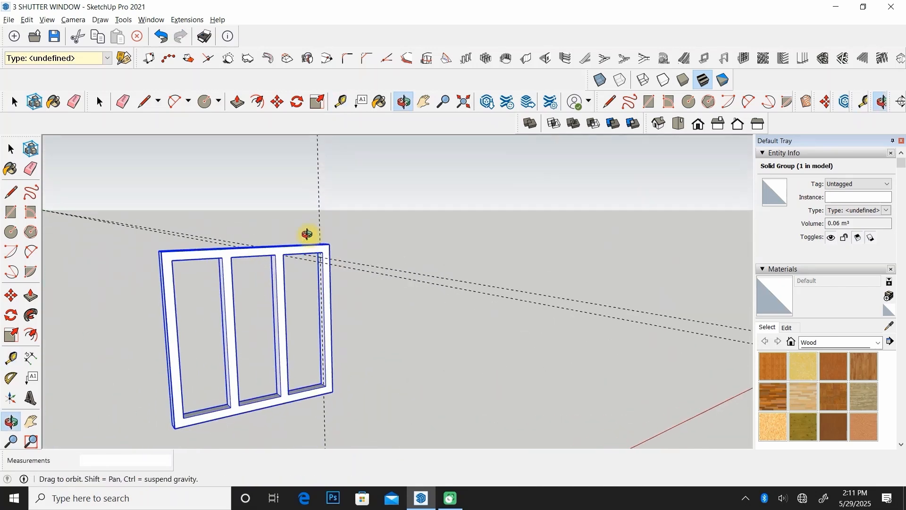
{"action": "scroll", "coordinate": [319, 269], "scroll_direction": "up", "scroll_amount": 5}
{"action": "key", "text": "c"}
{"action": "middle_click_drag", "start_coordinate": [300, 292], "coordinate": [337, 297]}
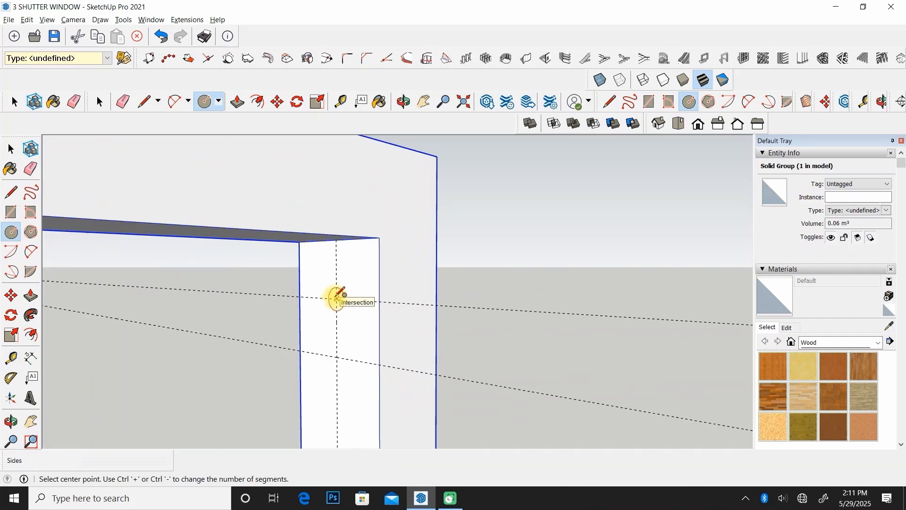
{"action": "left_click", "coordinate": [337, 298]}
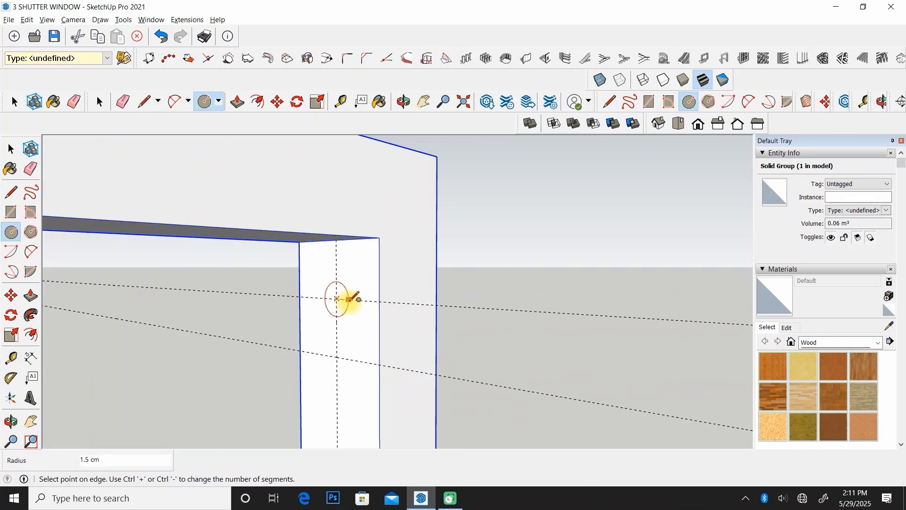
{"action": "type", "text": "1"}
{"action": "key", "text": "Return"}
{"action": "left_click", "coordinate": [11, 149]}
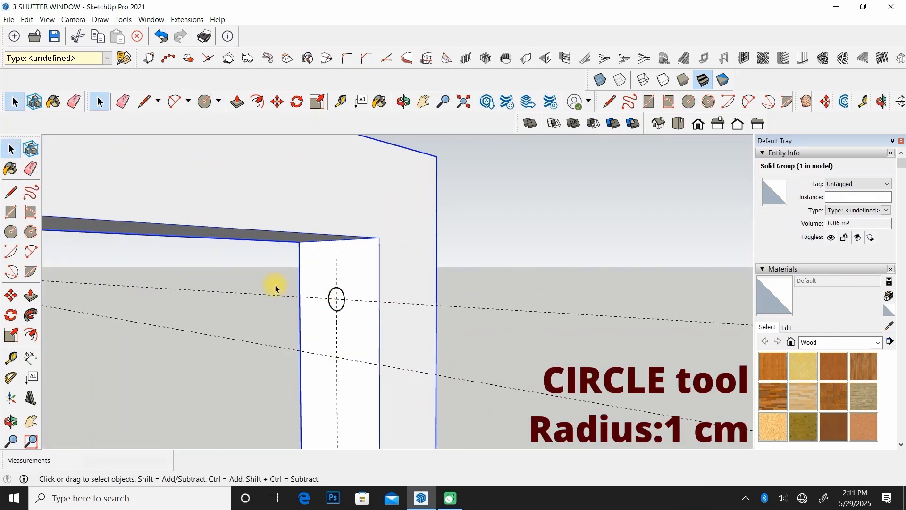
Make a component from the circle's face and edge, keeping the default component settings.
{"action": "double_click", "coordinate": [342, 305]}
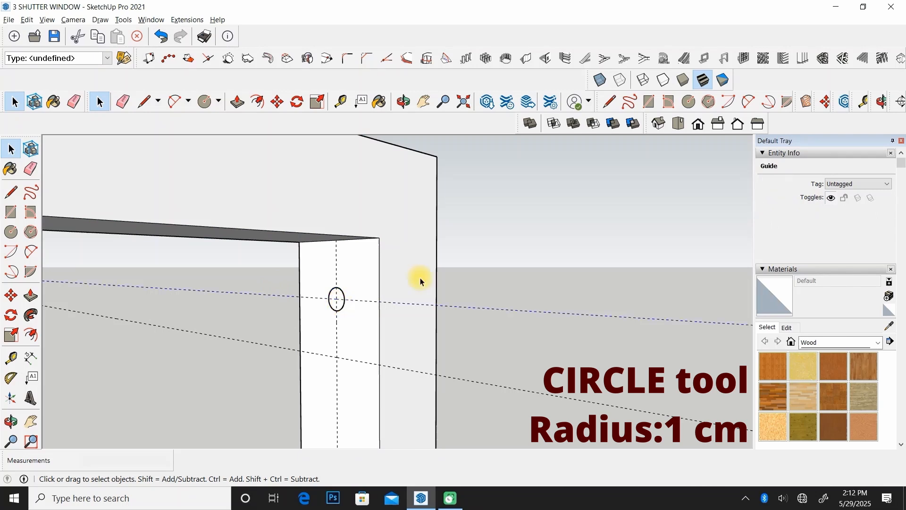
{"action": "double_click", "coordinate": [335, 300]}
{"action": "right_click", "coordinate": [339, 302]}
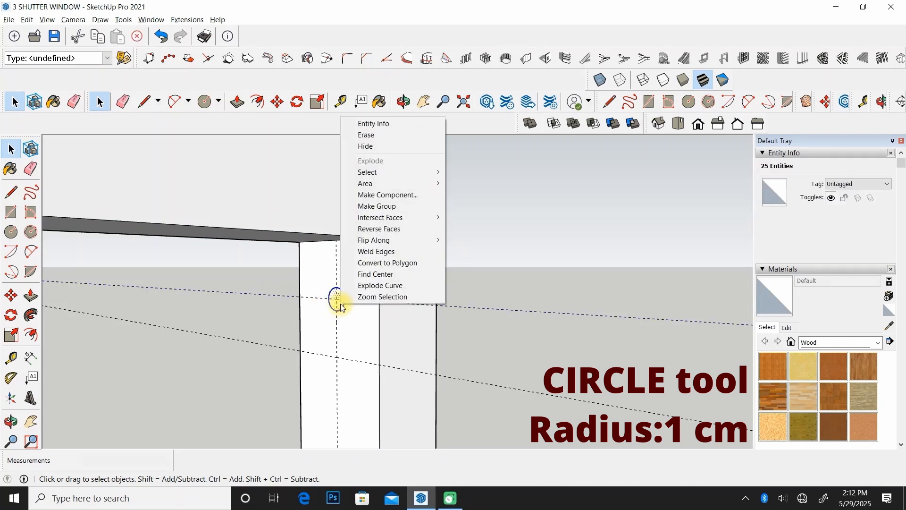
{"action": "left_click", "coordinate": [367, 195]}
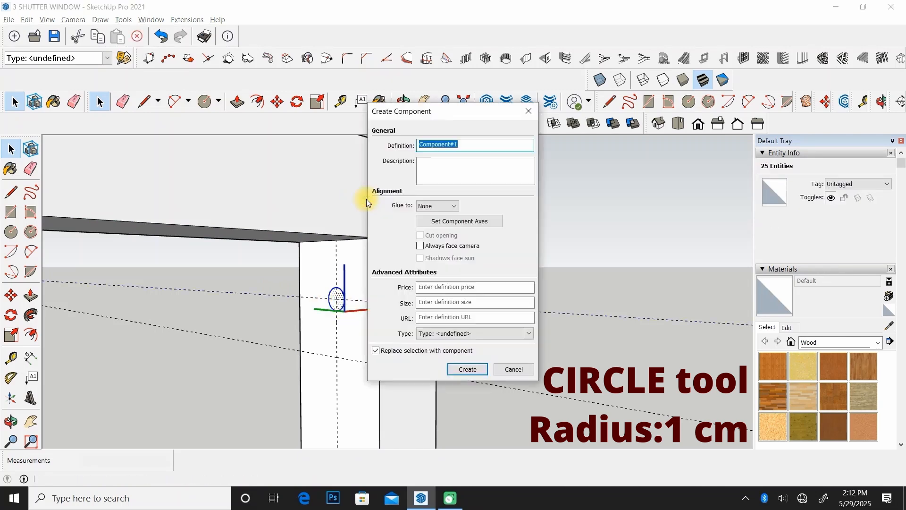
{"action": "left_click", "coordinate": [466, 369]}
{"action": "scroll", "coordinate": [336, 297], "scroll_direction": "up", "scroll_amount": 5}
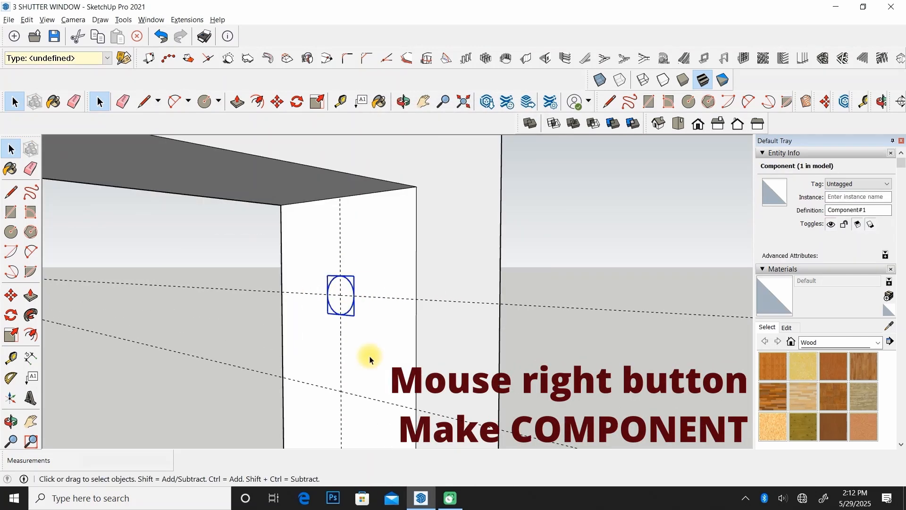
Copy the circle component 5 cm down onto the lower guide intersection, and repeat the copy down the full height of the jamb.
{"action": "left_click", "coordinate": [11, 295]}
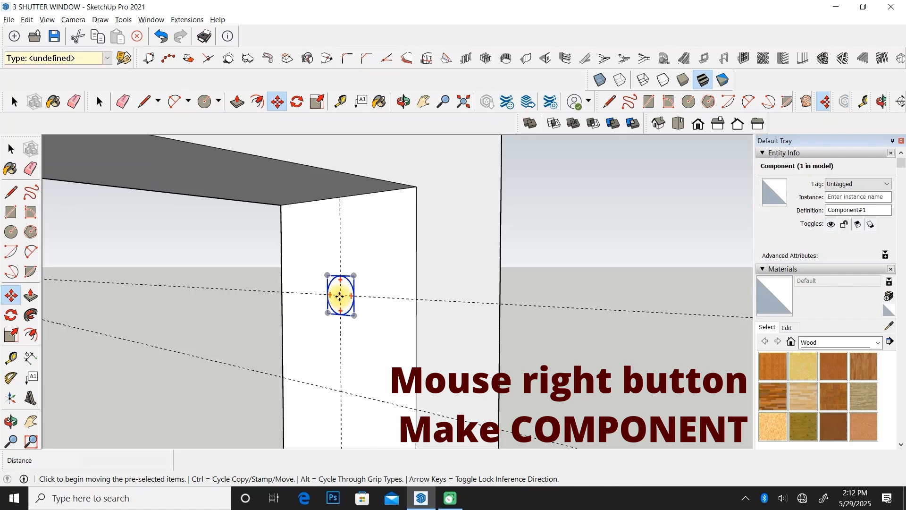
{"action": "left_click", "coordinate": [340, 296]}
{"action": "key", "text": "ctrl"}
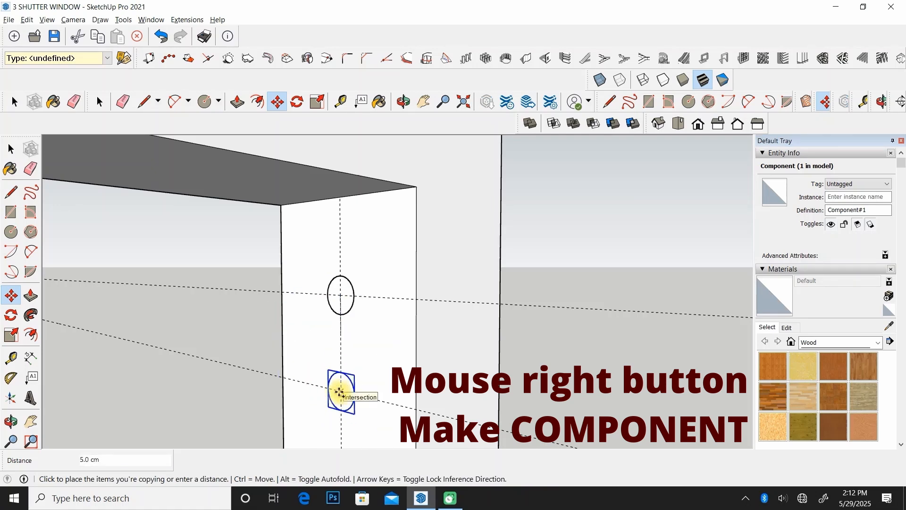
{"action": "left_click", "coordinate": [337, 390]}
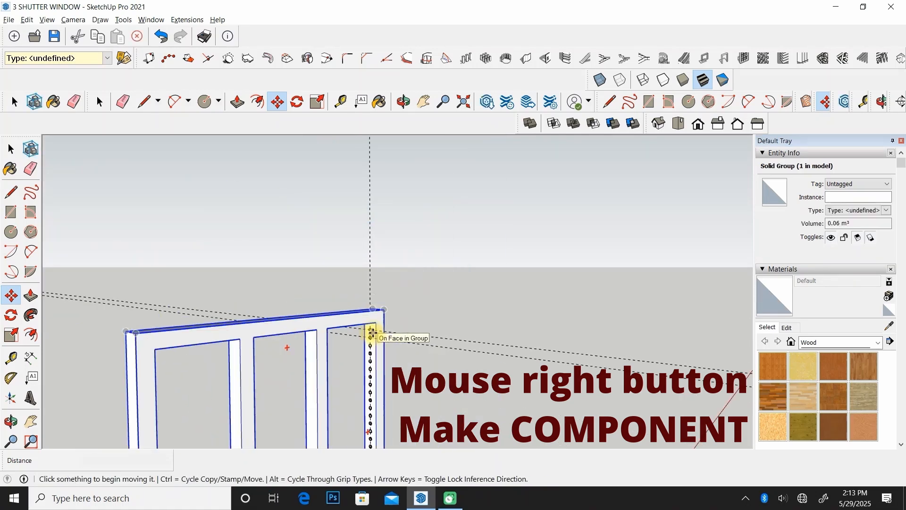
Examine the column of circle copies along the full height of the jamb.
{"action": "scroll", "coordinate": [370, 333], "scroll_direction": "down", "scroll_amount": 3}
{"action": "scroll", "coordinate": [374, 404], "scroll_direction": "up", "scroll_amount": 3}
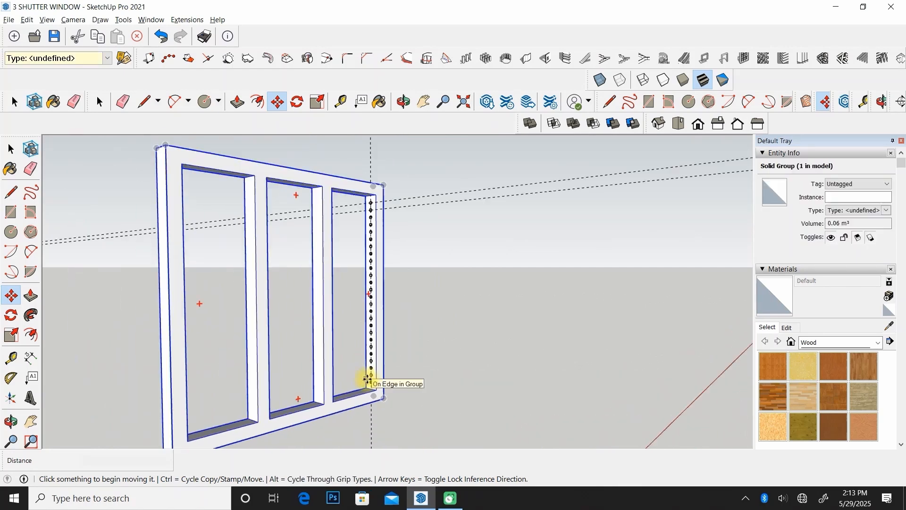
{"action": "scroll", "coordinate": [374, 208], "scroll_direction": "up", "scroll_amount": 4}
{"action": "scroll", "coordinate": [374, 211], "scroll_direction": "up", "scroll_amount": 3}
{"action": "middle_click_drag", "start_coordinate": [374, 217], "coordinate": [373, 244]}
{"action": "scroll", "coordinate": [360, 285], "scroll_direction": "down", "scroll_amount": 5}
{"action": "scroll", "coordinate": [373, 244], "scroll_direction": "up", "scroll_amount": 3}
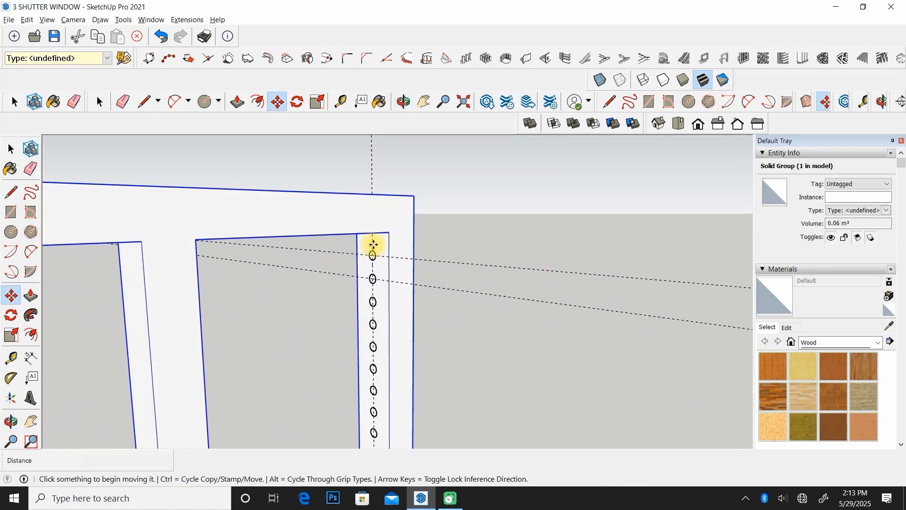
{"action": "scroll", "coordinate": [373, 245], "scroll_direction": "up", "scroll_amount": 2}
{"action": "scroll", "coordinate": [322, 259], "scroll_direction": "down", "scroll_amount": 3}
Open the topmost circle component on the jamb for editing.
{"action": "left_click", "coordinate": [10, 149]}
{"action": "scroll", "coordinate": [352, 259], "scroll_direction": "up", "scroll_amount": 5}
{"action": "triple_click", "coordinate": [344, 260]}
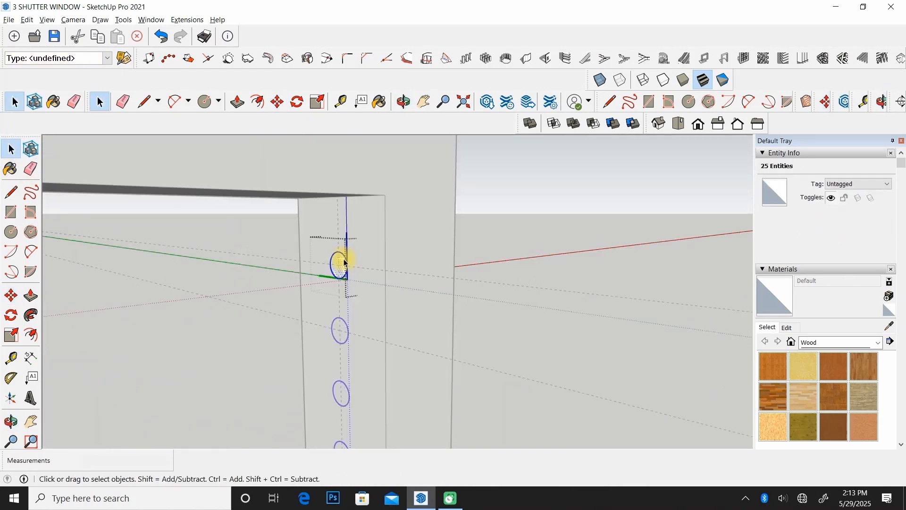
{"action": "left_click", "coordinate": [337, 263]}
{"action": "left_click", "coordinate": [352, 275]}
{"action": "double_click", "coordinate": [343, 264]}
{"action": "left_click", "coordinate": [339, 267]}
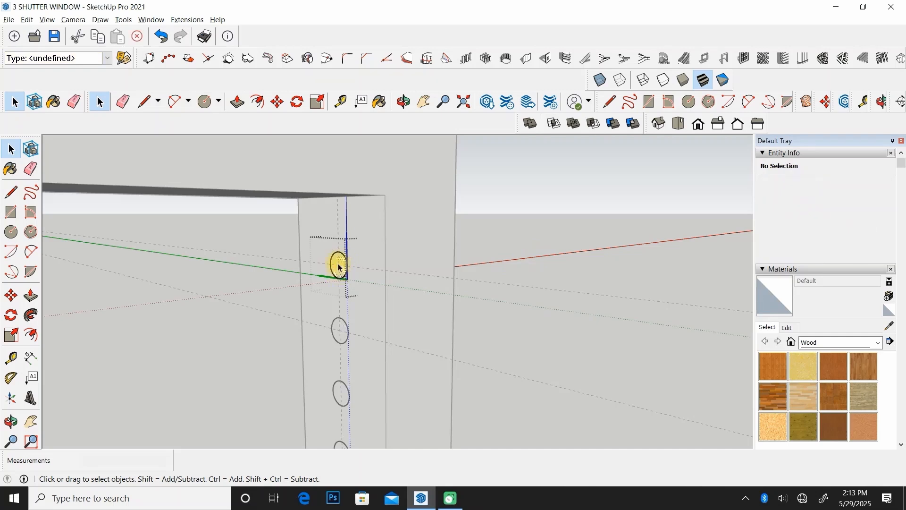
Extrude the circle face inside the top component 135 cm across the window to the opposite jamb, using Push/Pull.
{"action": "left_click", "coordinate": [31, 295]}
{"action": "left_click", "coordinate": [338, 265]}
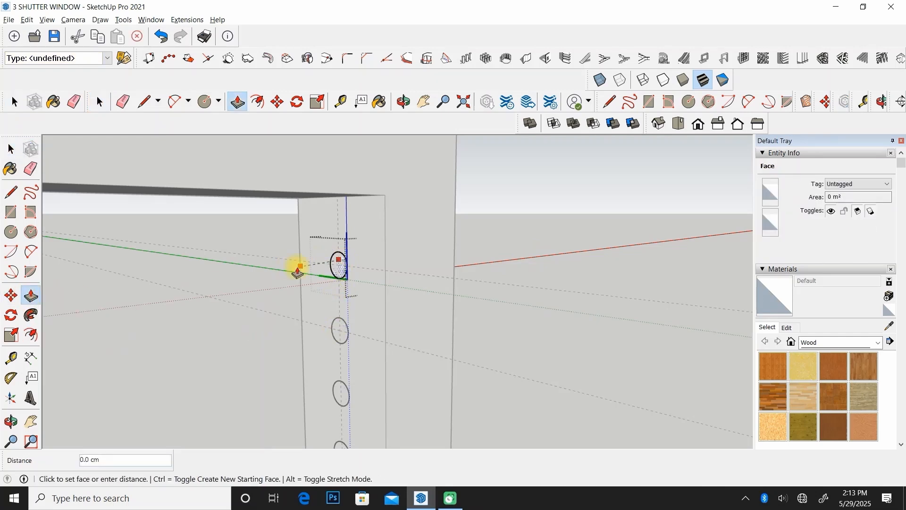
{"action": "scroll", "coordinate": [109, 319], "scroll_direction": "down", "scroll_amount": 1}
{"action": "middle_click_drag", "start_coordinate": [109, 320], "coordinate": [2, 364]}
{"action": "middle_click_drag", "start_coordinate": [71, 340], "coordinate": [462, 288], "text": "shift"}
{"action": "scroll", "coordinate": [463, 283], "scroll_direction": "down", "scroll_amount": 2}
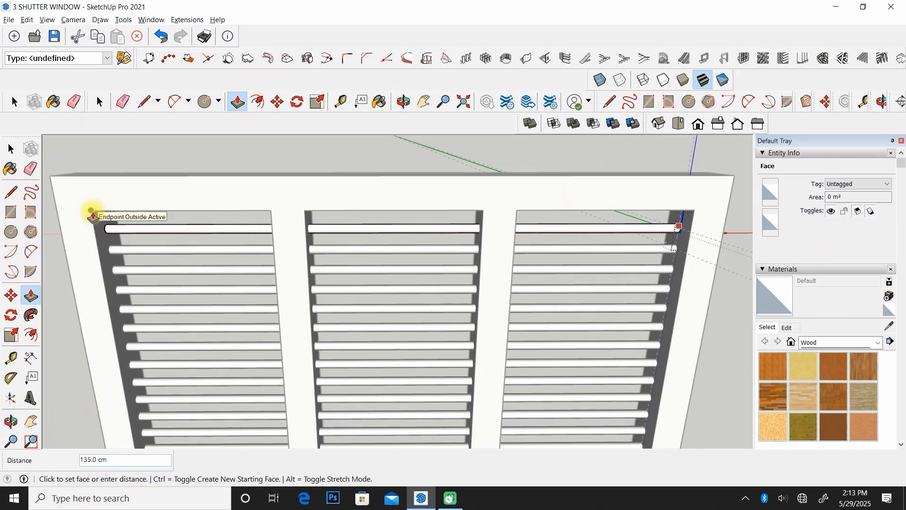
{"action": "left_click", "coordinate": [91, 210]}
Paint the round horizontal bars with the Metal Seamed material from the Metal library.
{"action": "middle_click_drag", "start_coordinate": [283, 321], "coordinate": [427, 269]}
{"action": "scroll", "coordinate": [431, 270], "scroll_direction": "down", "scroll_amount": 6}
{"action": "middle_click_drag", "start_coordinate": [409, 425], "coordinate": [495, 332]}
{"action": "scroll", "coordinate": [825, 373], "scroll_direction": "down", "scroll_amount": 2}
{"action": "scroll", "coordinate": [825, 372], "scroll_direction": "up", "scroll_amount": 2}
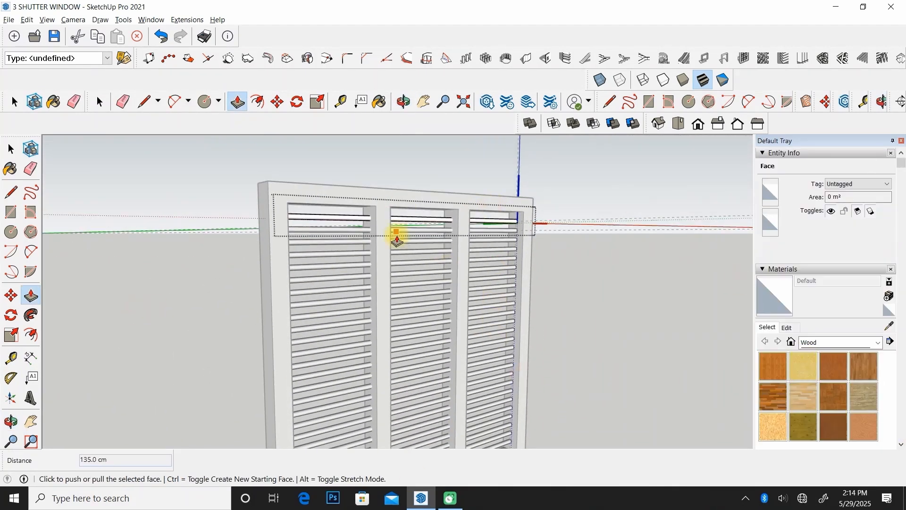
{"action": "left_click", "coordinate": [792, 343]}
{"action": "left_click", "coordinate": [840, 342]}
{"action": "left_click", "coordinate": [833, 449]}
{"action": "left_click", "coordinate": [833, 397]}
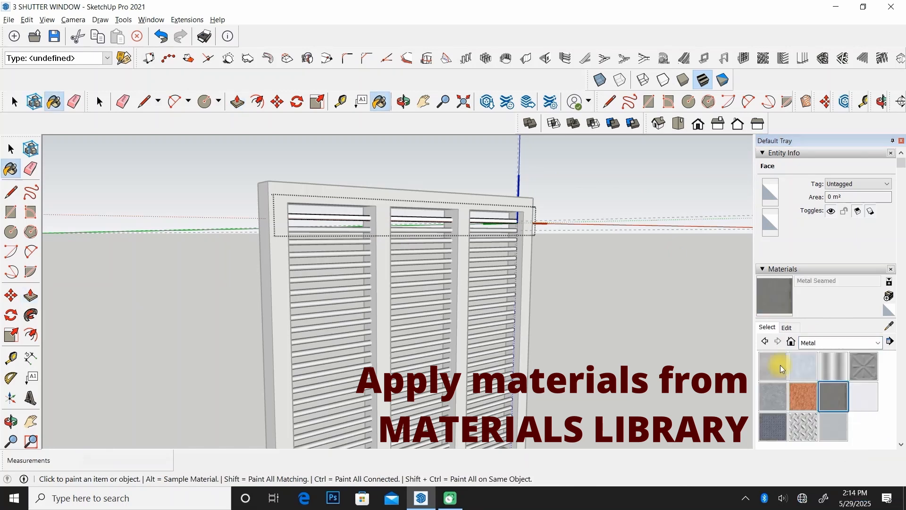
{"action": "left_click", "coordinate": [418, 219]}
{"action": "scroll", "coordinate": [417, 215], "scroll_direction": "down", "scroll_amount": 4}
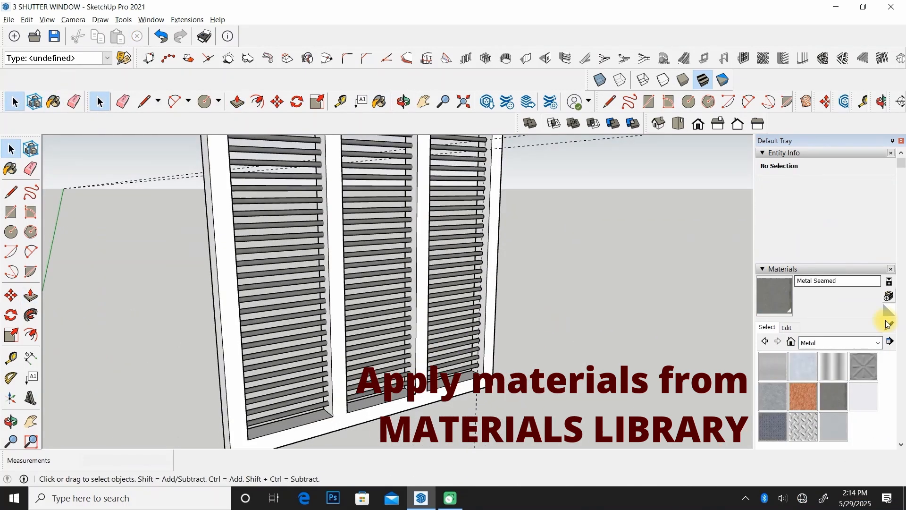
Paint the window frame with the Wood Cherry Original material from the Wood library.
{"action": "left_click", "coordinate": [877, 342]}
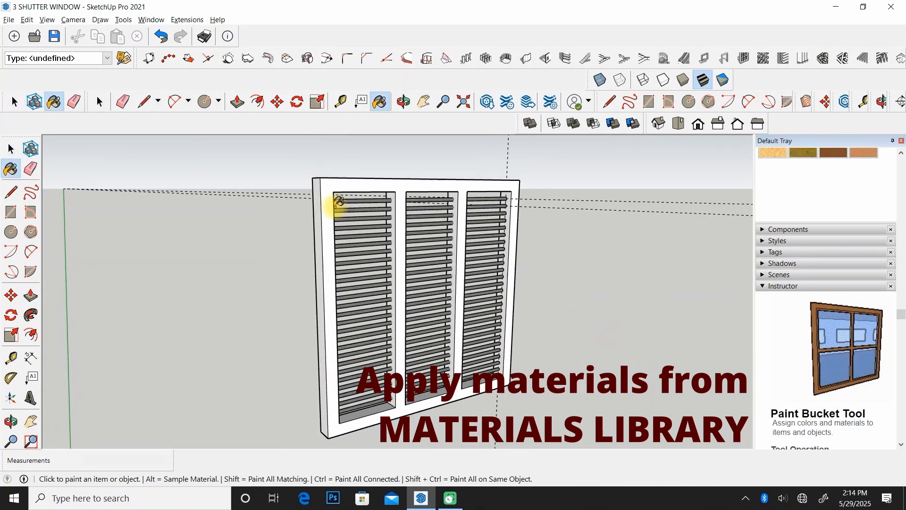
{"action": "middle_click_drag", "start_coordinate": [334, 202], "coordinate": [412, 235]}
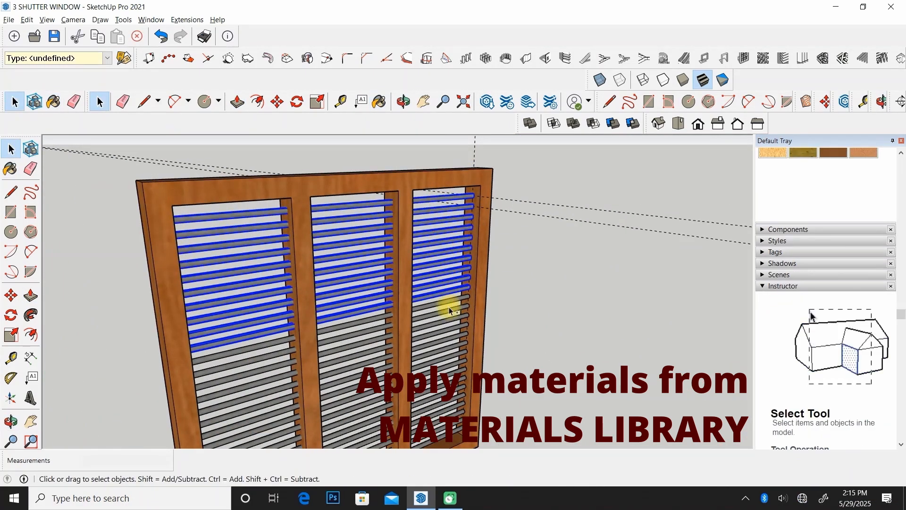
Select all the horizontal bars and make them one group.
{"action": "left_click", "coordinate": [441, 406], "text": "shift"}
{"action": "right_click", "coordinate": [437, 241]}
{"action": "left_click", "coordinate": [474, 342]}
Clear the selection and delete all construction guides from the model.
{"action": "scroll", "coordinate": [461, 236], "scroll_direction": "down", "scroll_amount": 3}
{"action": "middle_click_drag", "start_coordinate": [444, 207], "coordinate": [368, 186]}
{"action": "left_click", "coordinate": [213, 179]}
{"action": "left_click", "coordinate": [27, 20]}
{"action": "left_click", "coordinate": [71, 116]}
Draw a rectangle filling the first opening of the frame and offset its outline inward for the shutter border.
{"action": "scroll", "coordinate": [321, 236], "scroll_direction": "down", "scroll_amount": 3}
{"action": "middle_click_drag", "start_coordinate": [312, 264], "coordinate": [264, 203]}
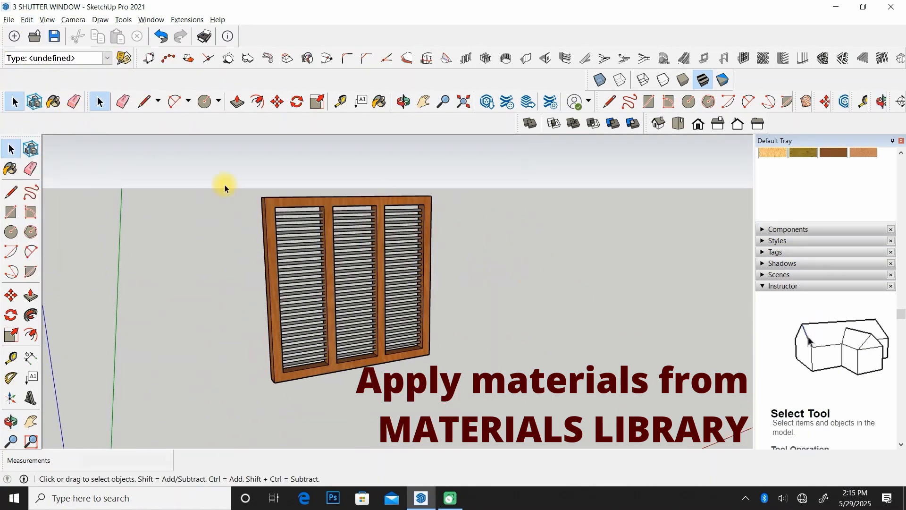
{"action": "left_click", "coordinate": [10, 212]}
{"action": "left_click", "coordinate": [276, 204]}
{"action": "left_click", "coordinate": [322, 368]}
{"action": "middle_click_drag", "start_coordinate": [349, 264], "coordinate": [283, 302]}
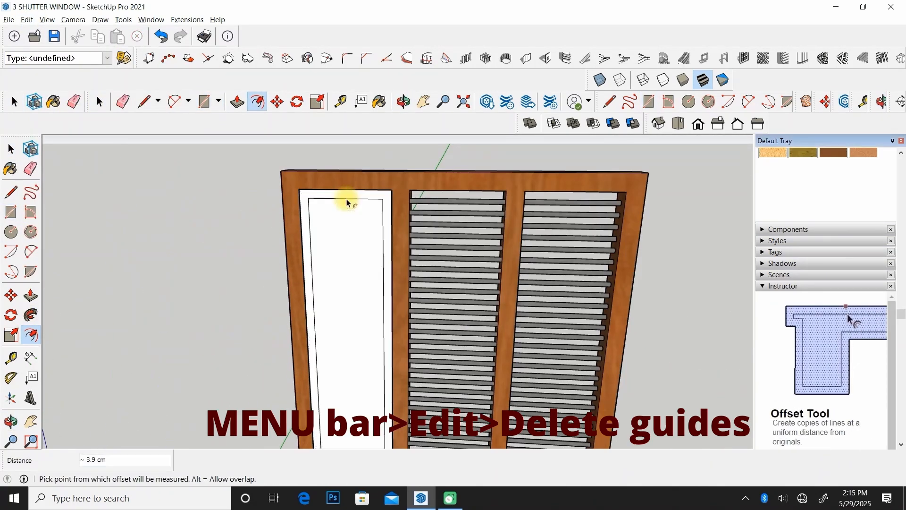
{"action": "middle_click_drag", "start_coordinate": [348, 199], "coordinate": [358, 233]}
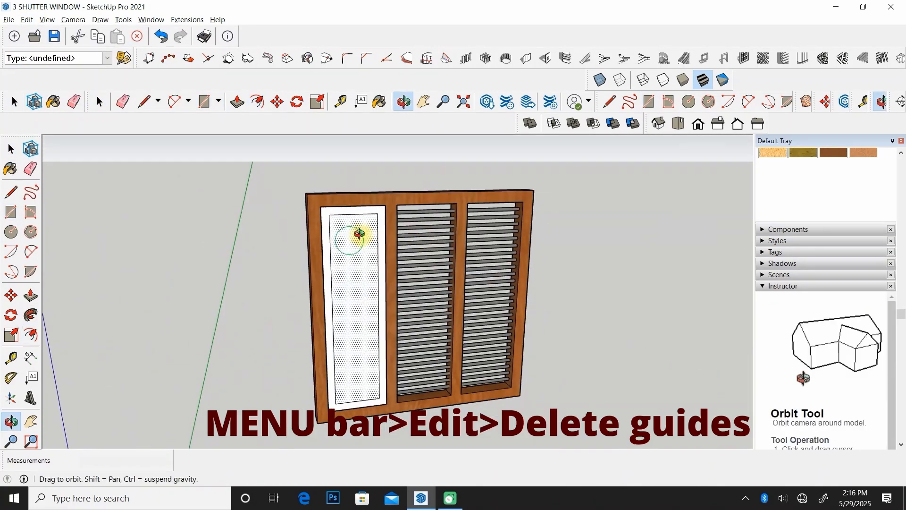
Place a vertical guide at the centre of the inner shutter rectangle, with parallel guides 2.5 cm to each side of it.
{"action": "left_click", "coordinate": [10, 357]}
{"action": "left_click", "coordinate": [332, 297]}
{"action": "left_click", "coordinate": [357, 203]}
{"action": "left_click", "coordinate": [356, 229]}
{"action": "type", "text": "2.5"}
{"action": "key", "text": "Return"}
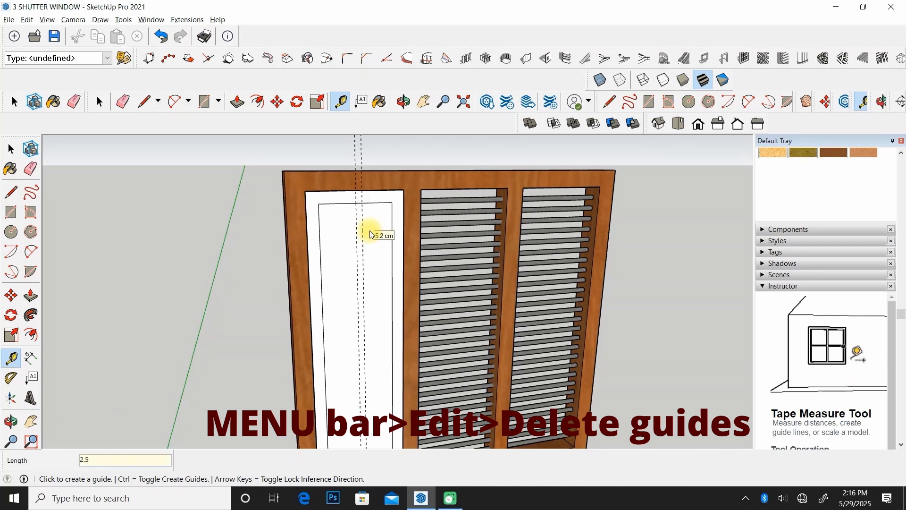
{"action": "left_click", "coordinate": [354, 228]}
{"action": "type", "text": "2.5"}
{"action": "key", "text": "Return"}
Divide the long outer edge of the inner shutter rectangle into 3 equal segments.
{"action": "middle_click_drag", "start_coordinate": [342, 227], "coordinate": [293, 253]}
{"action": "scroll", "coordinate": [326, 257], "scroll_direction": "up", "scroll_amount": 3}
{"action": "key", "text": "space"}
{"action": "left_click", "coordinate": [315, 264]}
{"action": "right_click", "coordinate": [316, 263]}
{"action": "left_click", "coordinate": [341, 328]}
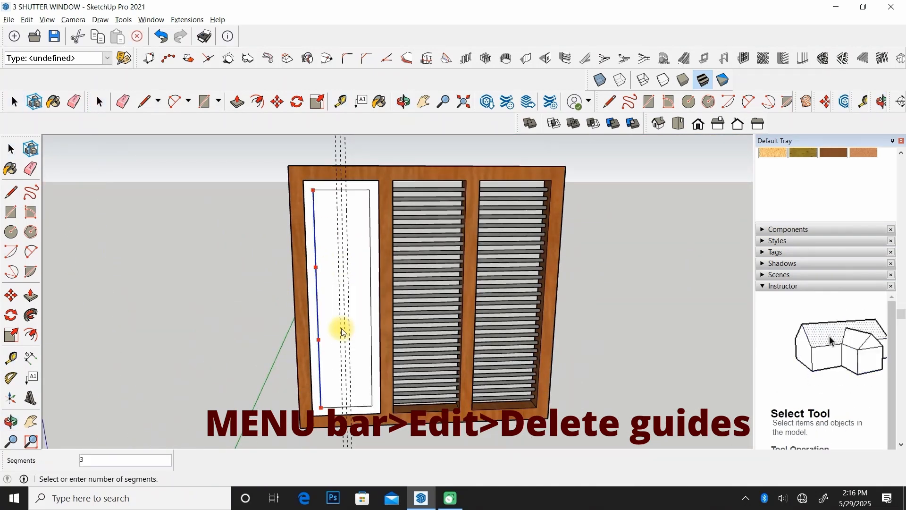
{"action": "left_click", "coordinate": [341, 328]}
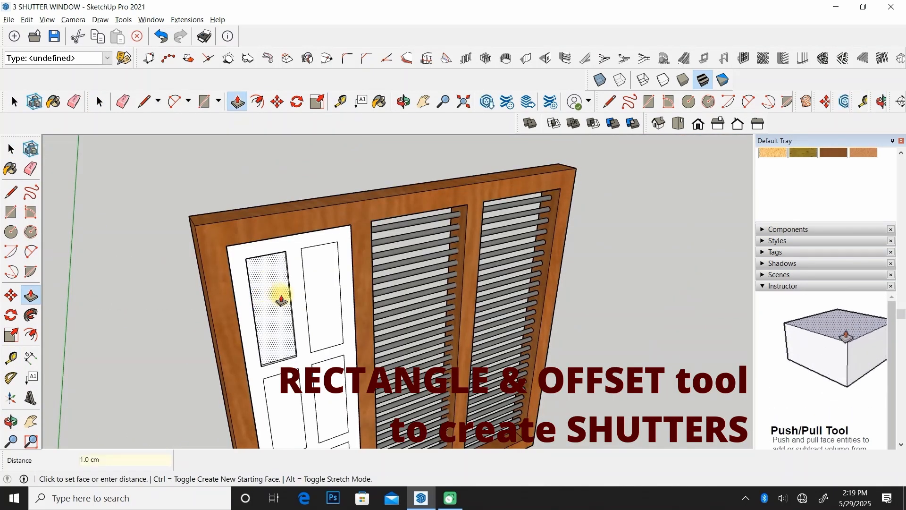
Recess the six panel faces of the first shutter by 1 cm using Push/Pull.
{"action": "scroll", "coordinate": [281, 300], "scroll_direction": "up", "scroll_amount": 5}
{"action": "scroll", "coordinate": [309, 344], "scroll_direction": "down", "scroll_amount": 5}
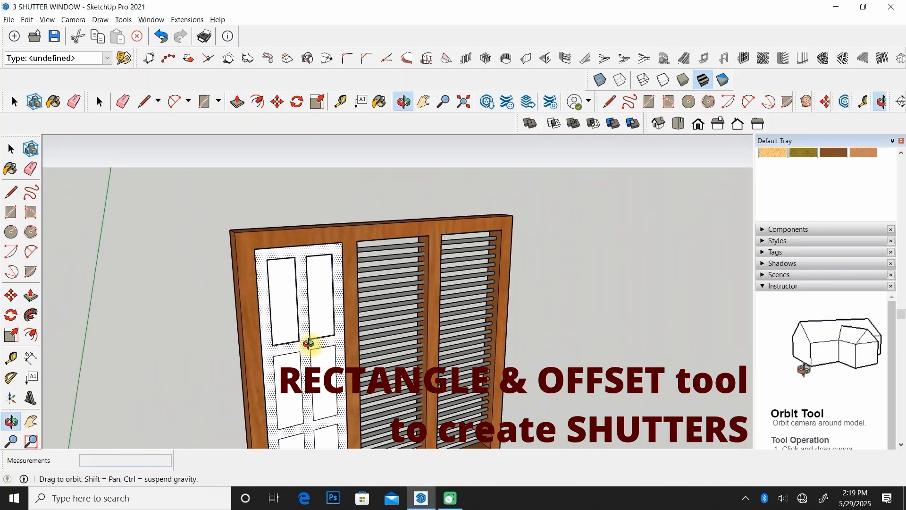
{"action": "scroll", "coordinate": [302, 350], "scroll_direction": "up", "scroll_amount": 8}
{"action": "scroll", "coordinate": [285, 377], "scroll_direction": "down", "scroll_amount": 4}
{"action": "scroll", "coordinate": [370, 365], "scroll_direction": "up", "scroll_amount": 2}
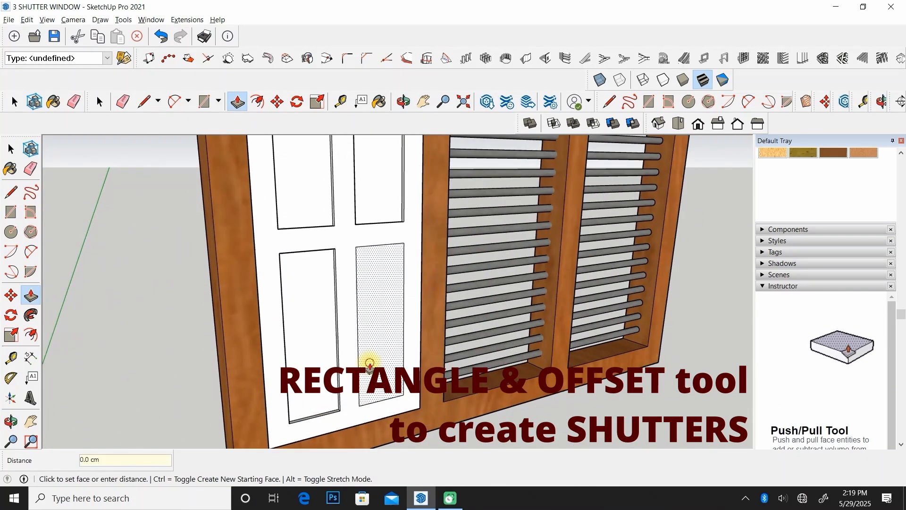
{"action": "scroll", "coordinate": [228, 370], "scroll_direction": "down", "scroll_amount": 5}
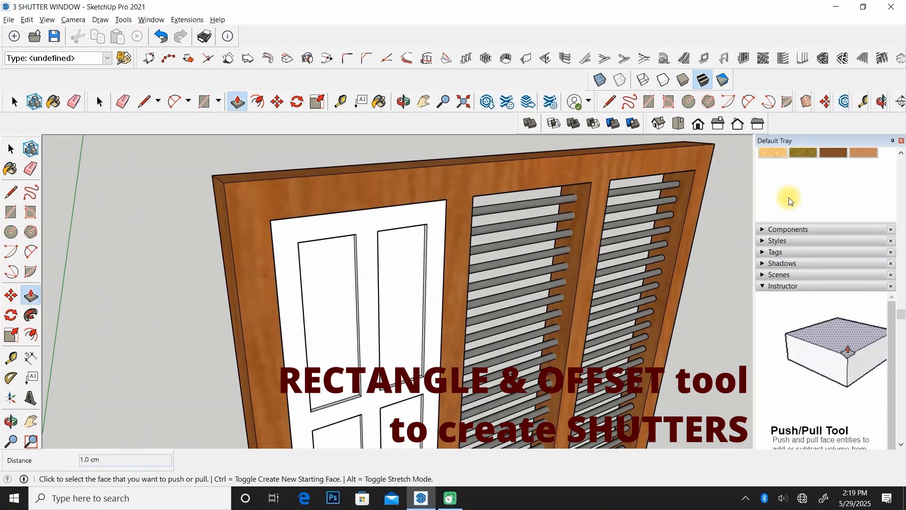
Paint the shutter's frame with Wood Cherry Original and its six panels with Translucent Glass Tinted.
{"action": "key", "text": "b"}
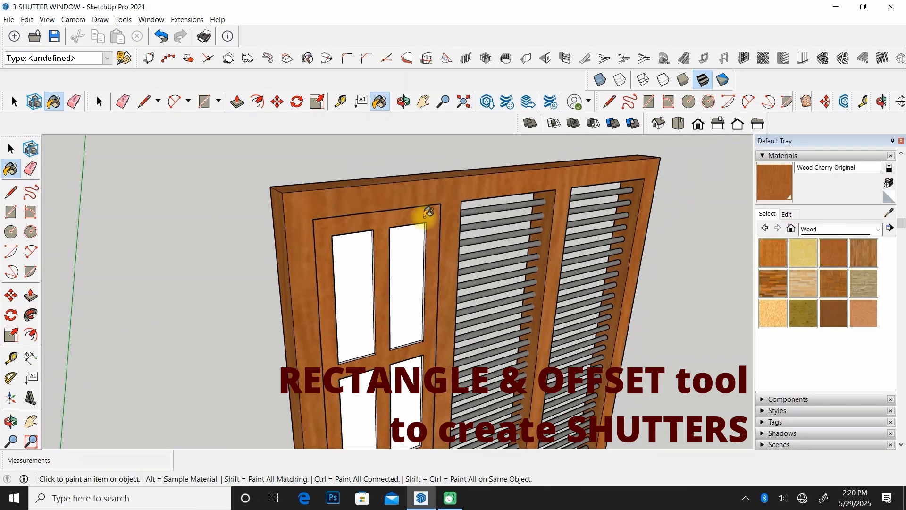
{"action": "scroll", "coordinate": [428, 214], "scroll_direction": "down", "scroll_amount": 2}
{"action": "left_click", "coordinate": [877, 229]}
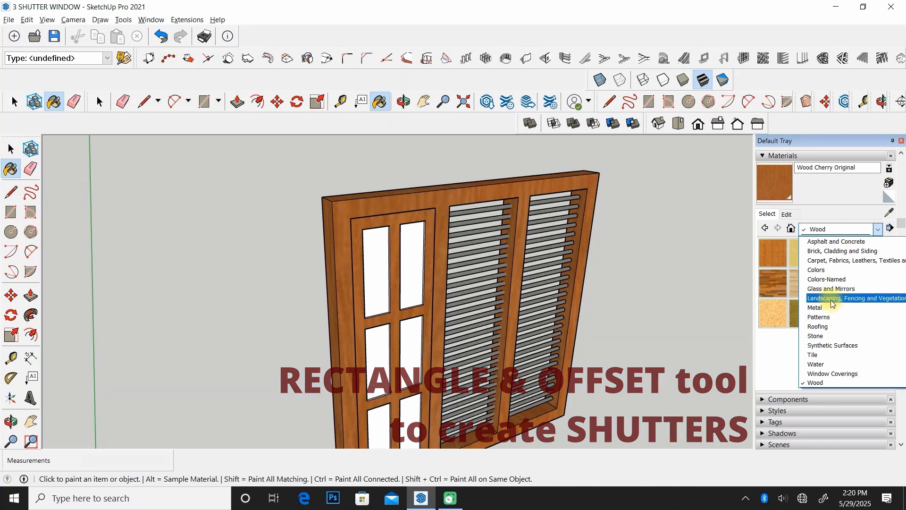
{"action": "left_click", "coordinate": [830, 317]}
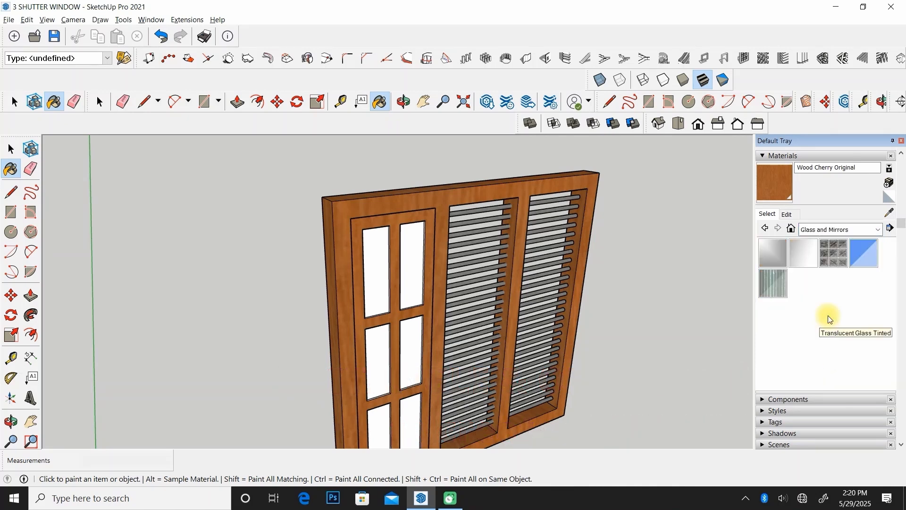
{"action": "left_click", "coordinate": [410, 257]}
{"action": "left_click", "coordinate": [410, 352]}
{"action": "left_click", "coordinate": [379, 356]}
{"action": "left_click", "coordinate": [401, 393]}
Select all connected geometry of the finished shutter and make it a group.
{"action": "left_click", "coordinate": [10, 149]}
{"action": "triple_click", "coordinate": [368, 258]}
{"action": "right_click", "coordinate": [368, 258]}
{"action": "left_click", "coordinate": [420, 332]}
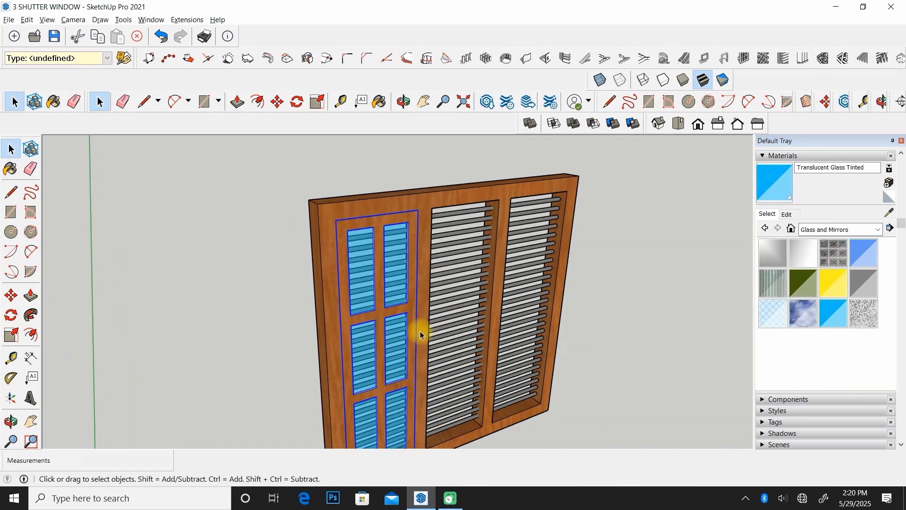
Copy the shutter group into the middle opening, matching its upper corner to the opening's upper corner.
{"action": "key", "text": "ctrl"}
{"action": "left_click", "coordinate": [336, 220]}
{"action": "scroll", "coordinate": [439, 204], "scroll_direction": "up", "scroll_amount": 8}
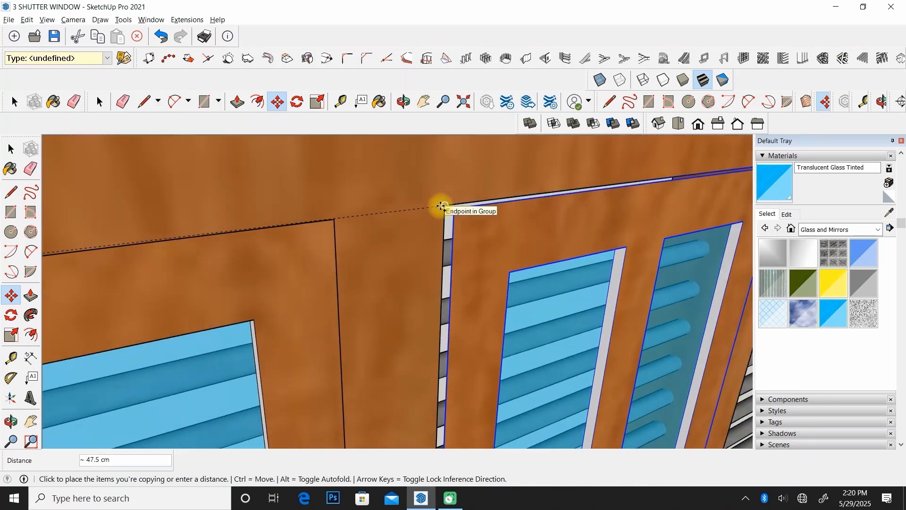
{"action": "scroll", "coordinate": [440, 208], "scroll_direction": "down", "scroll_amount": 8}
{"action": "key", "text": "Escape"}
{"action": "scroll", "coordinate": [399, 212], "scroll_direction": "up", "scroll_amount": 4}
{"action": "left_click", "coordinate": [175, 250]}
{"action": "scroll", "coordinate": [170, 236], "scroll_direction": "down", "scroll_amount": 5}
{"action": "left_click", "coordinate": [461, 202]}
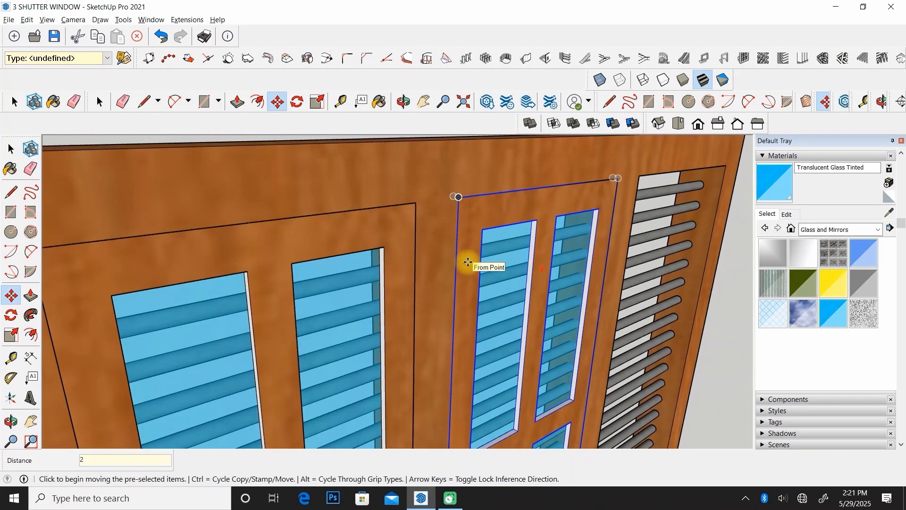
Select the frame, bars and shutters and group them as one complete window.
{"action": "scroll", "coordinate": [560, 279], "scroll_direction": "up", "scroll_amount": 2}
{"action": "scroll", "coordinate": [560, 278], "scroll_direction": "down", "scroll_amount": 10}
{"action": "middle_click_drag", "start_coordinate": [543, 278], "coordinate": [477, 293]}
{"action": "key", "text": "space"}
{"action": "left_click", "coordinate": [349, 283]}
{"action": "scroll", "coordinate": [413, 281], "scroll_direction": "up", "scroll_amount": 3}
{"action": "left_click", "coordinate": [429, 284], "text": "shift"}
{"action": "right_click", "coordinate": [478, 295]}
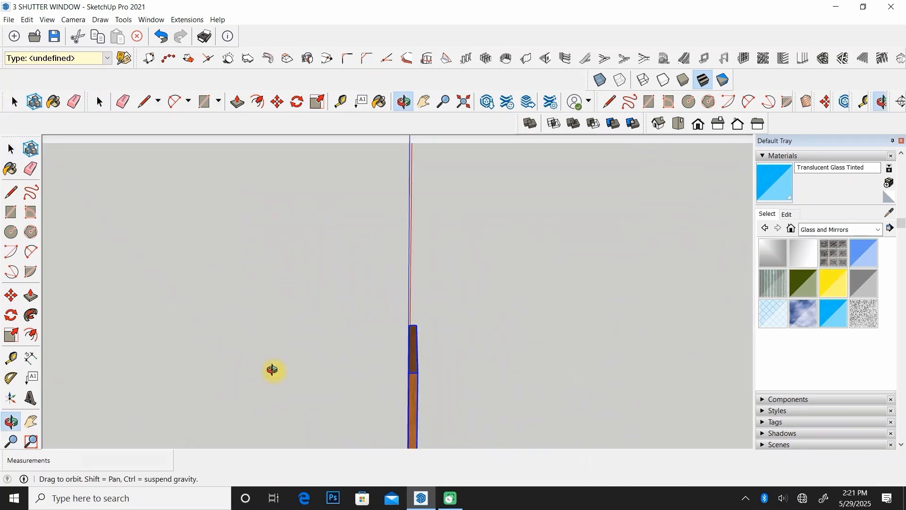
Copy the complete window and open the recent file LOGO SKP.
{"action": "middle_click_drag", "start_coordinate": [274, 368], "coordinate": [264, 401]}
{"action": "scroll", "coordinate": [264, 401], "scroll_direction": "down", "scroll_amount": 5}
{"action": "scroll", "coordinate": [293, 387], "scroll_direction": "up", "scroll_amount": 2}
{"action": "left_click", "coordinate": [9, 20]}
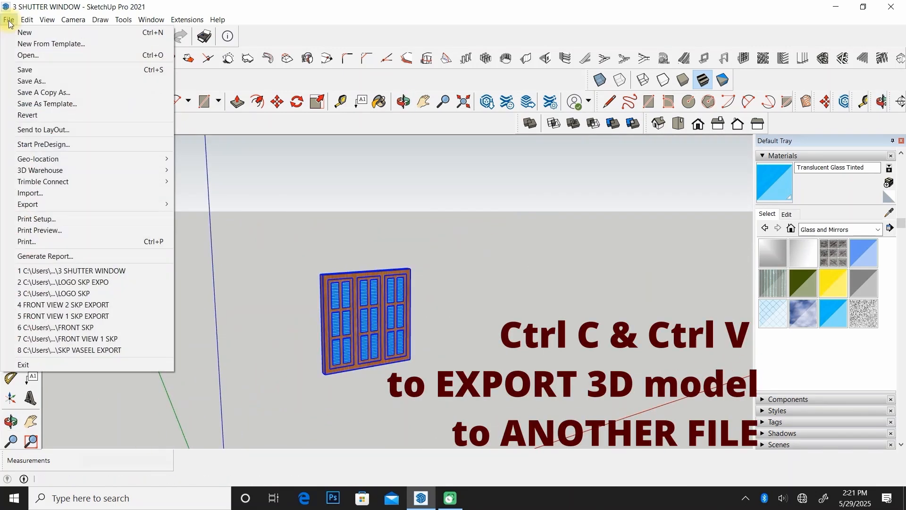
{"action": "left_click", "coordinate": [100, 295]}
{"action": "left_click", "coordinate": [415, 274]}
Paste the copied window into the LOGO SKP model and place it in an empty area.
{"action": "scroll", "coordinate": [416, 271], "scroll_direction": "down", "scroll_amount": 5}
{"action": "middle_click_drag", "start_coordinate": [459, 259], "coordinate": [343, 225]}
{"action": "scroll", "coordinate": [368, 229], "scroll_direction": "up", "scroll_amount": 5}
{"action": "key", "text": "ctrl+v"}
{"action": "left_click", "coordinate": [335, 315]}
{"action": "scroll", "coordinate": [432, 241], "scroll_direction": "up", "scroll_amount": 4}
{"action": "middle_click_drag", "start_coordinate": [431, 241], "coordinate": [488, 271]}
{"action": "key", "text": "m"}
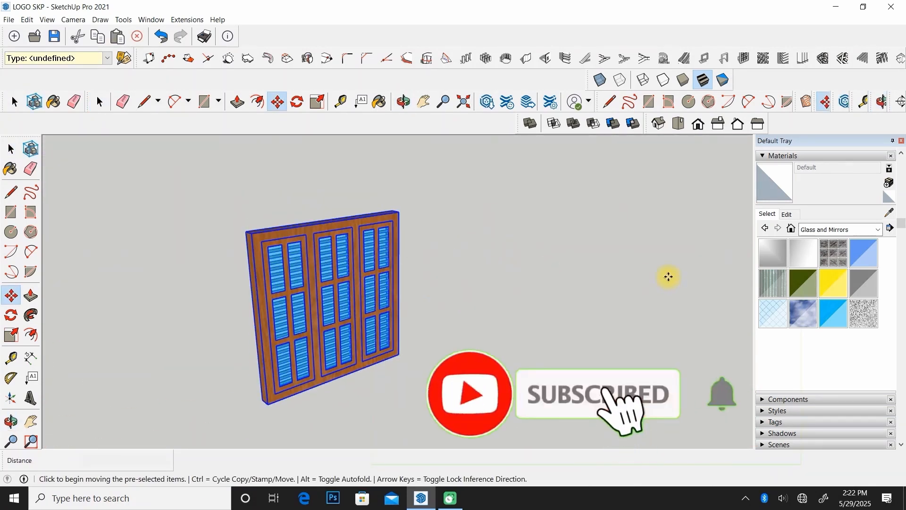